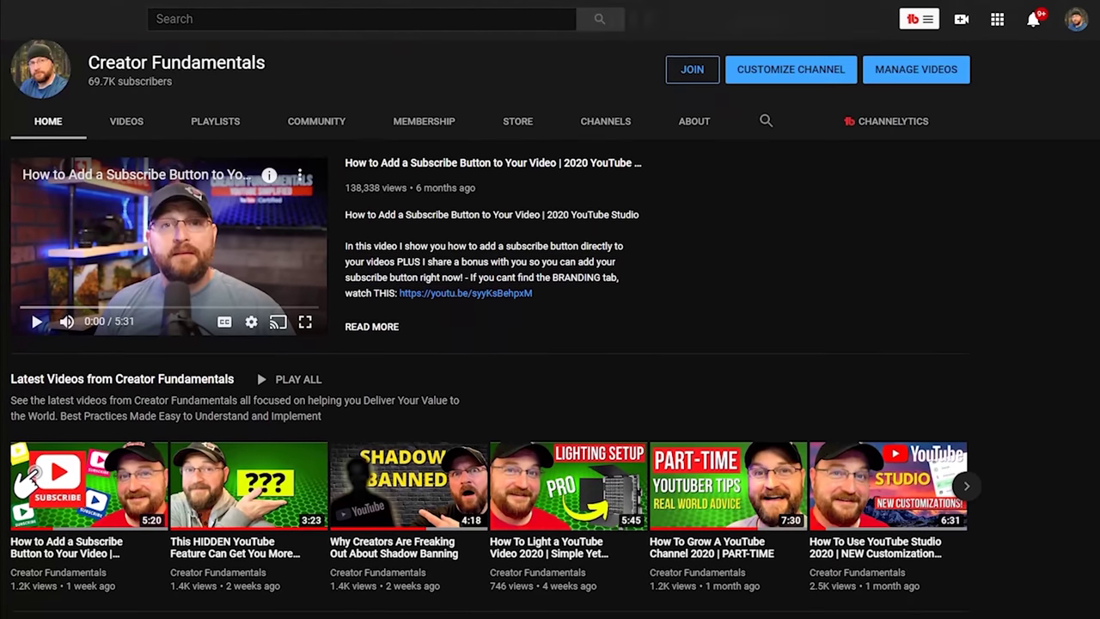
Scroll the Creator Fundamentals Home tab down to the How To Get More Subscribers on YouTube 2020 row
scroll(550, 344, down, 3)
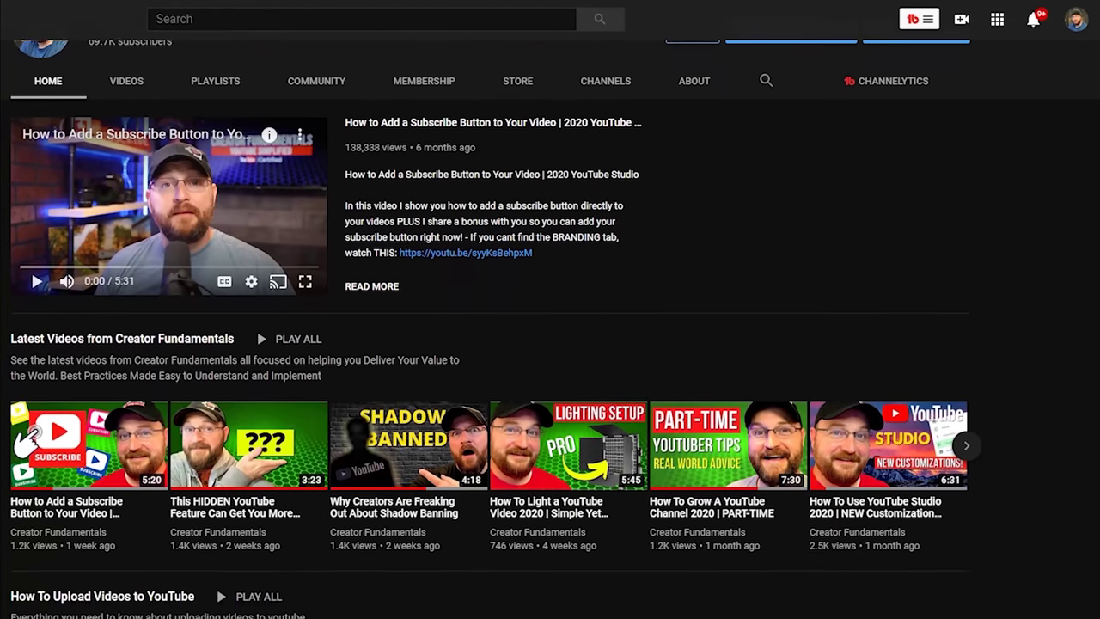
scroll(550, 343, down, 3)
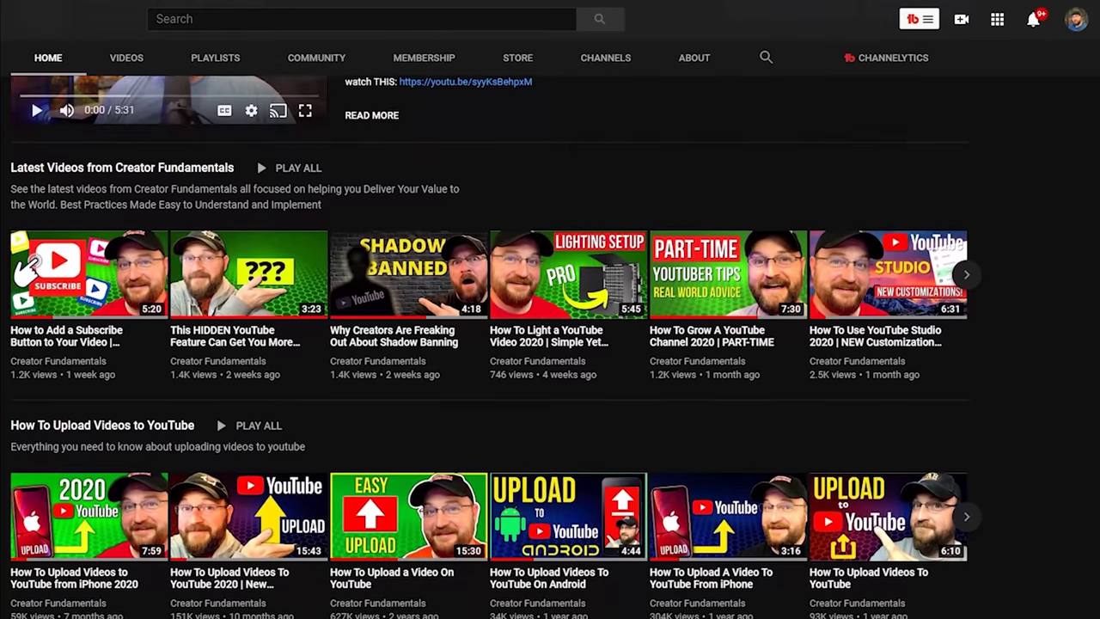
Scroll the Soundstripe homepage down until the Featured Song Playlists row shows
scroll(550, 343, down, 3)
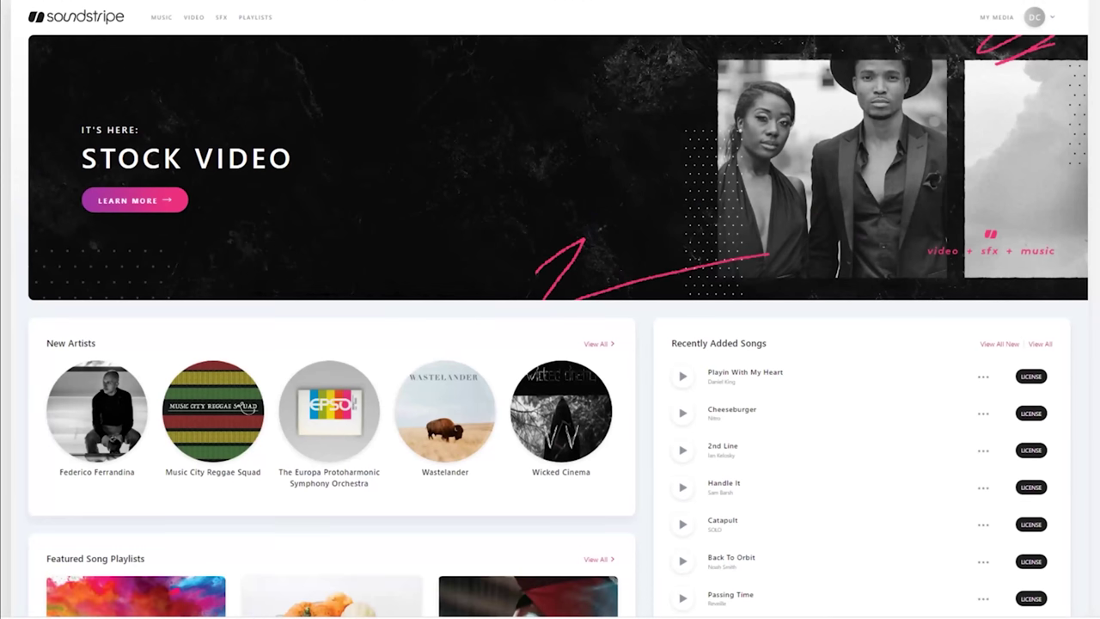
scroll(550, 344, down, 2)
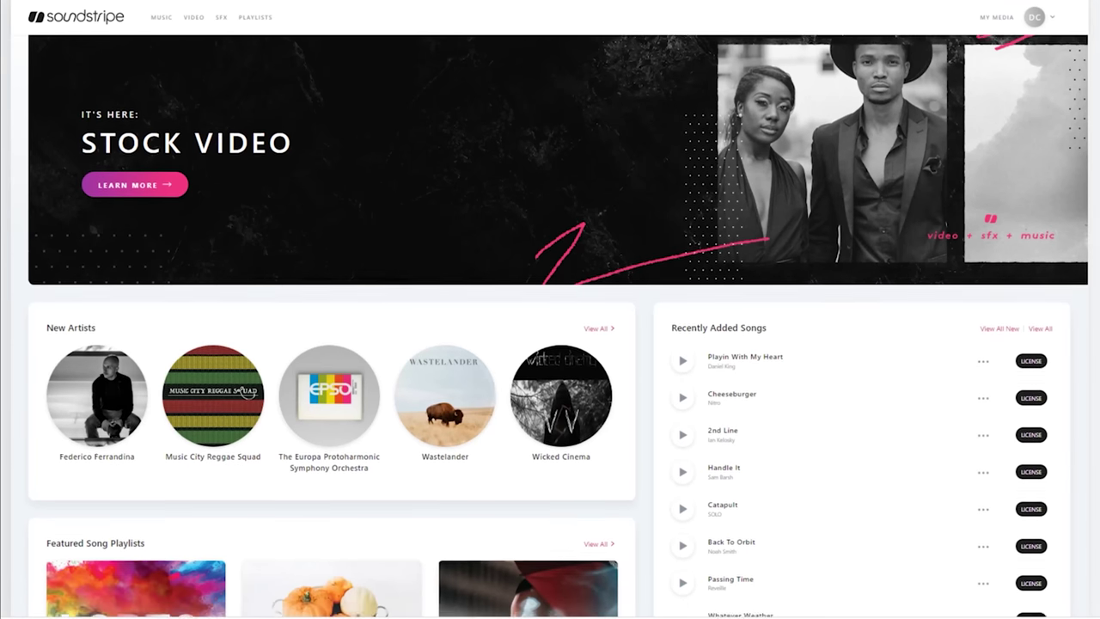
scroll(246, 317, down, 2)
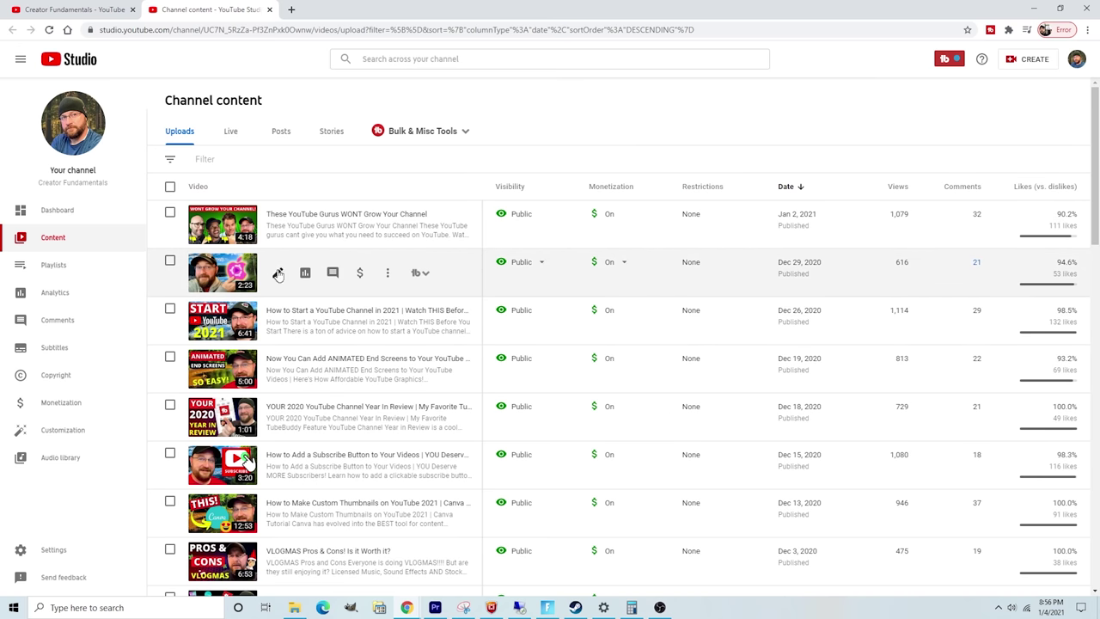
Open the December 29 video's details, then switch to its Editor view
click(277, 273)
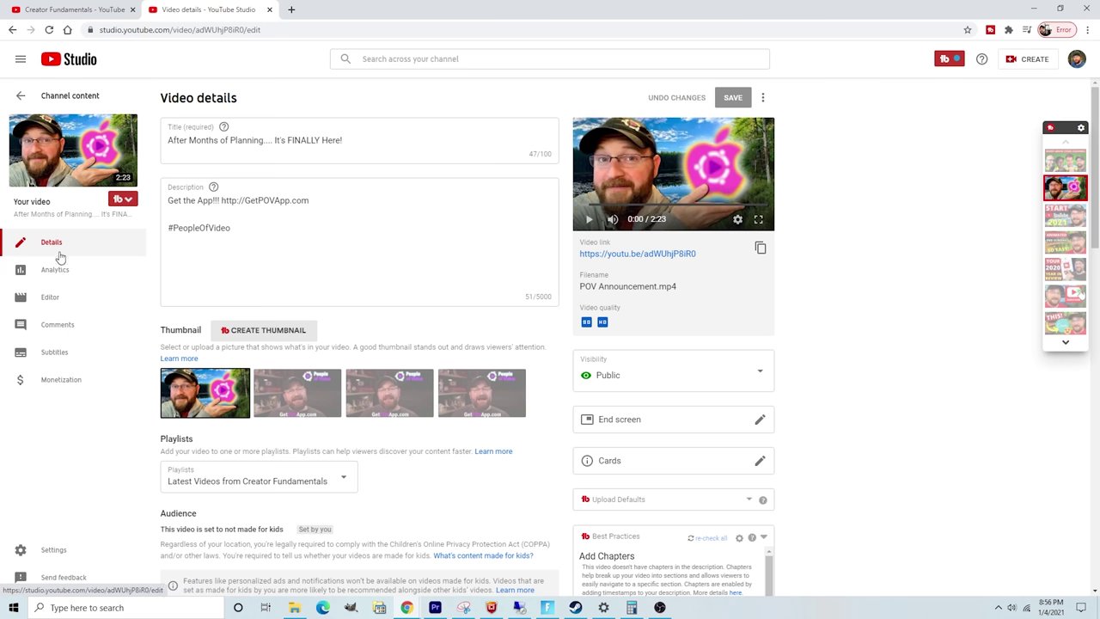
click(59, 299)
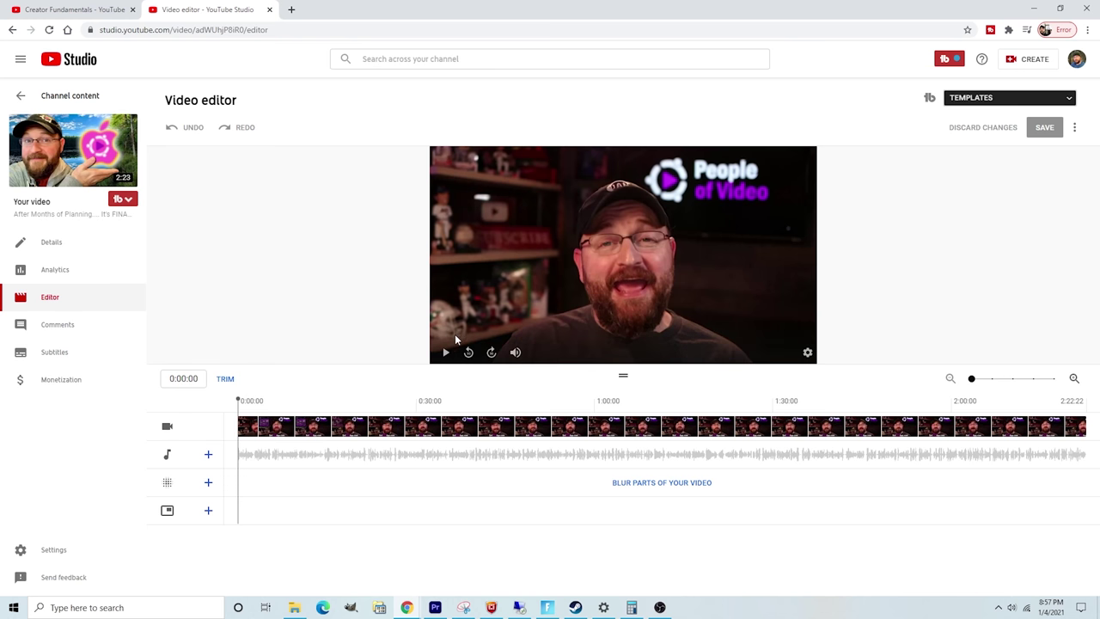
click(446, 351)
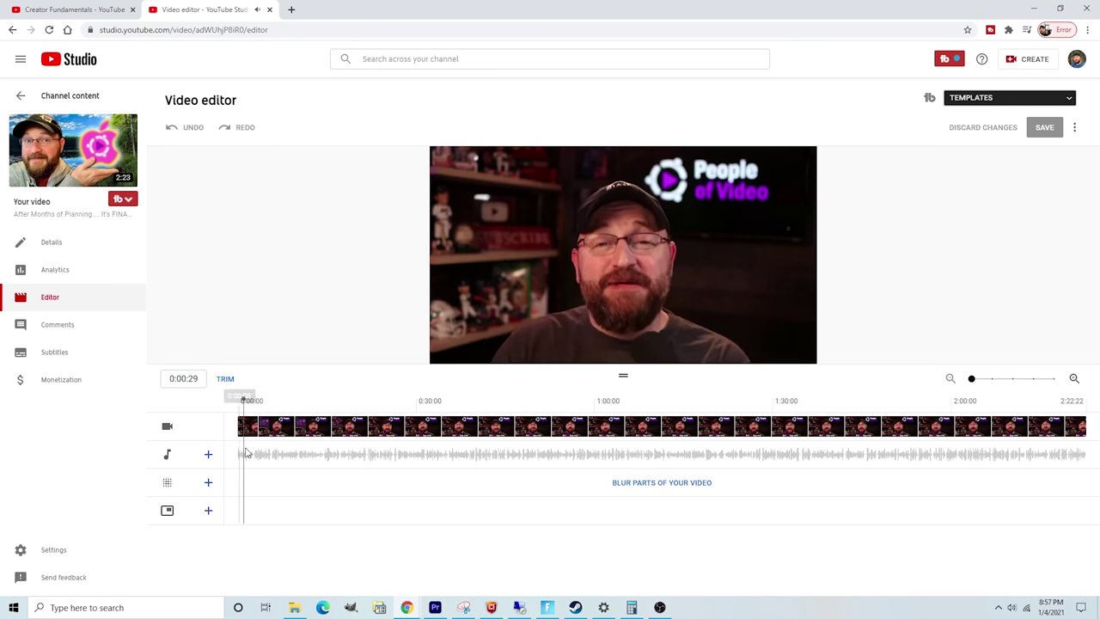
click(445, 352)
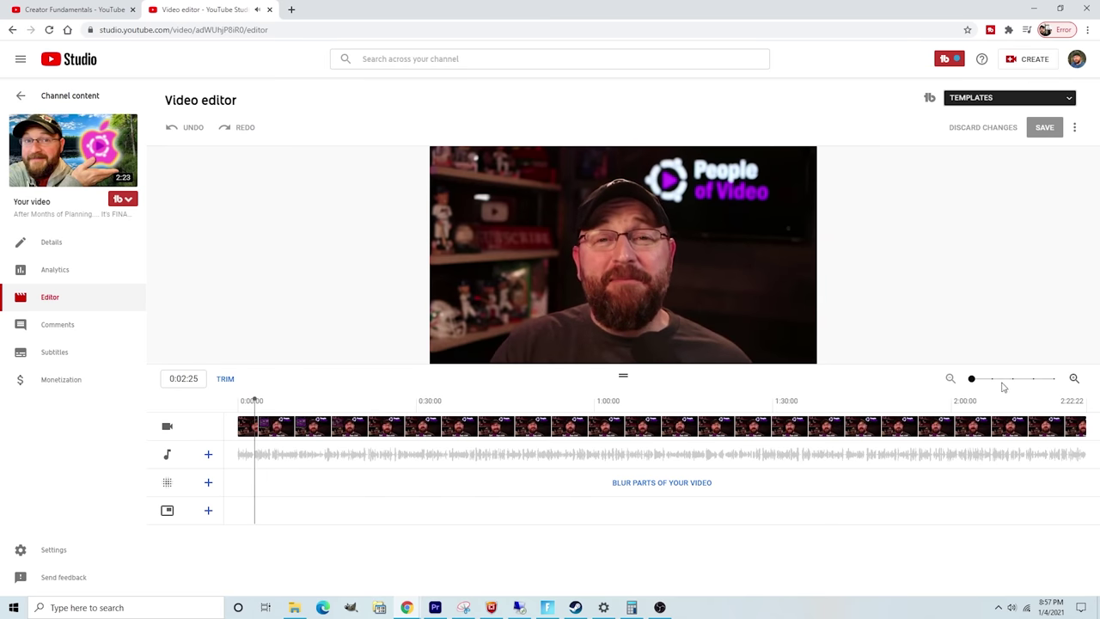
drag(996, 386, 1036, 386)
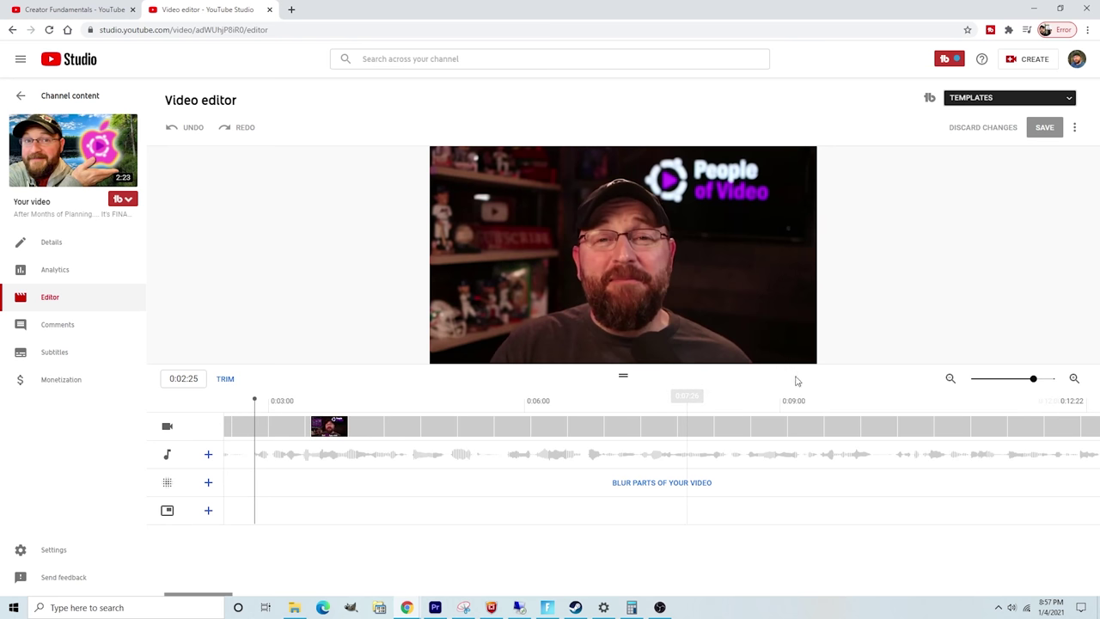
drag(1049, 389, 1058, 388)
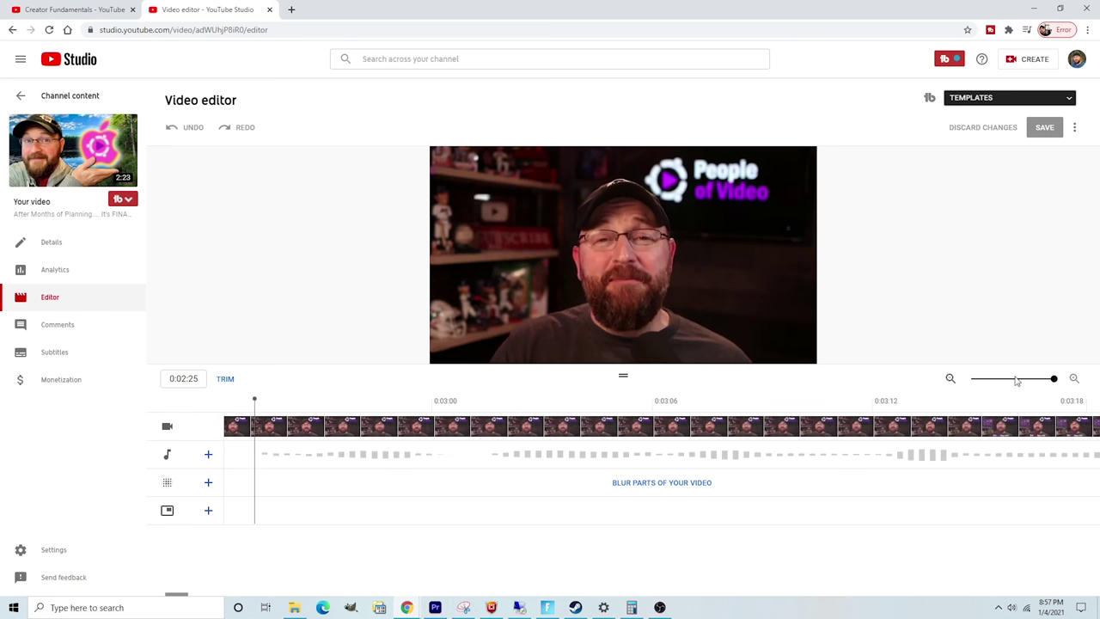
click(974, 380)
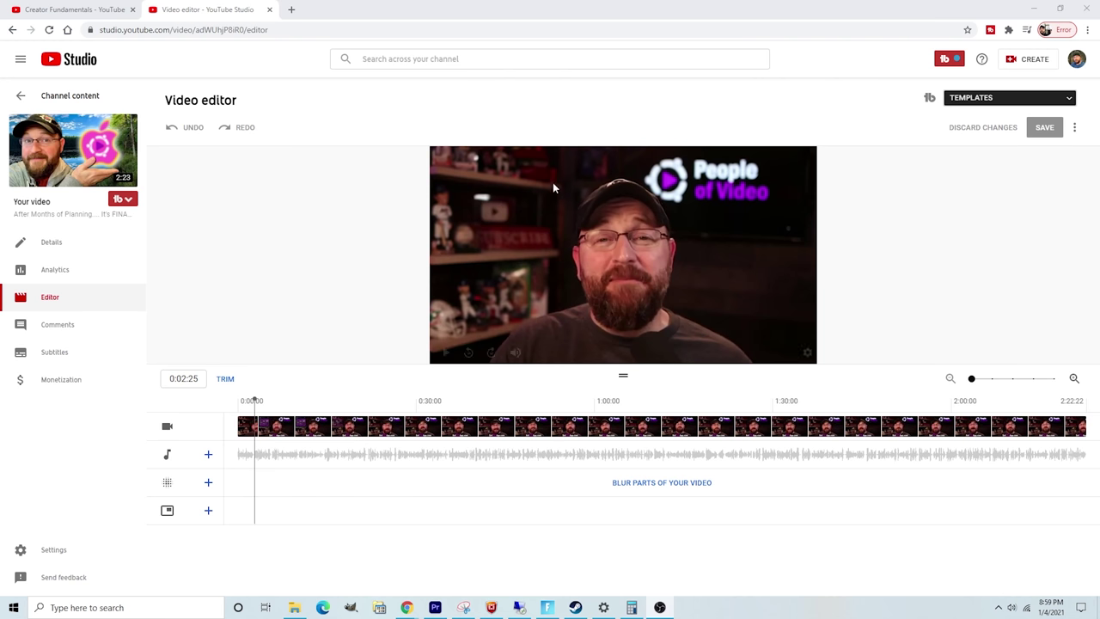
mouse_move(554, 307)
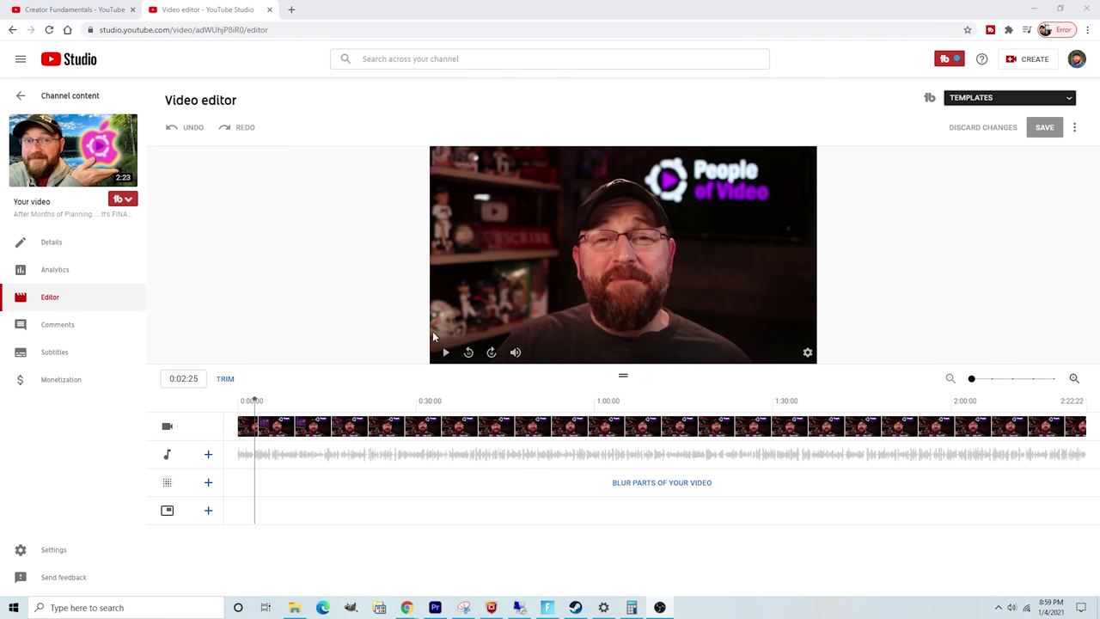
click(224, 380)
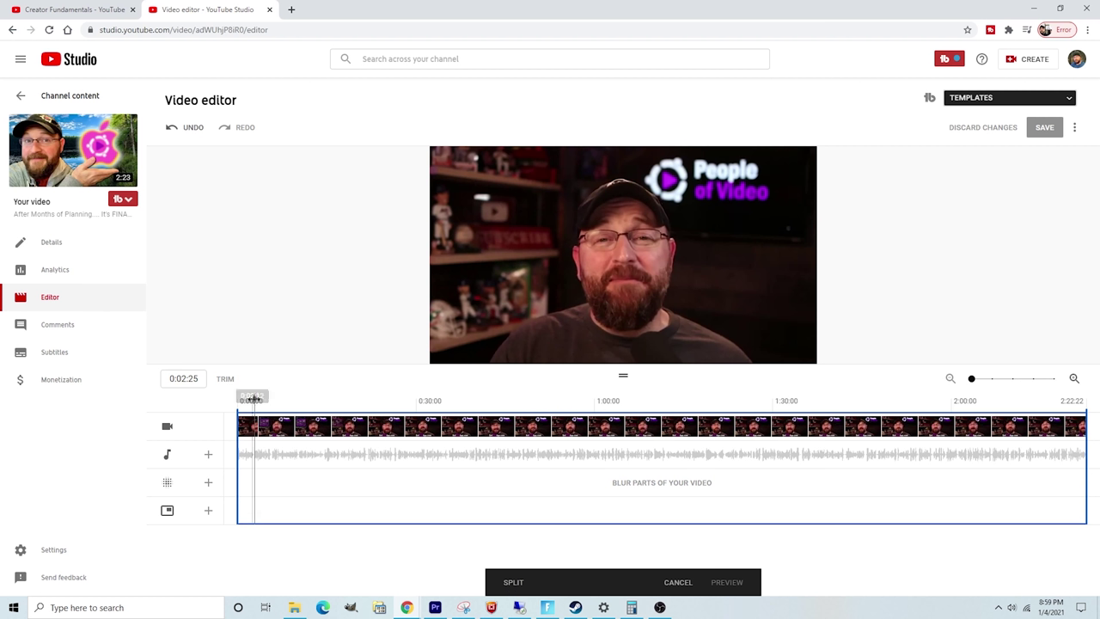
Split the clip at 0:52 and trim off its opening seconds, up to about 0:07
drag(252, 401, 413, 383)
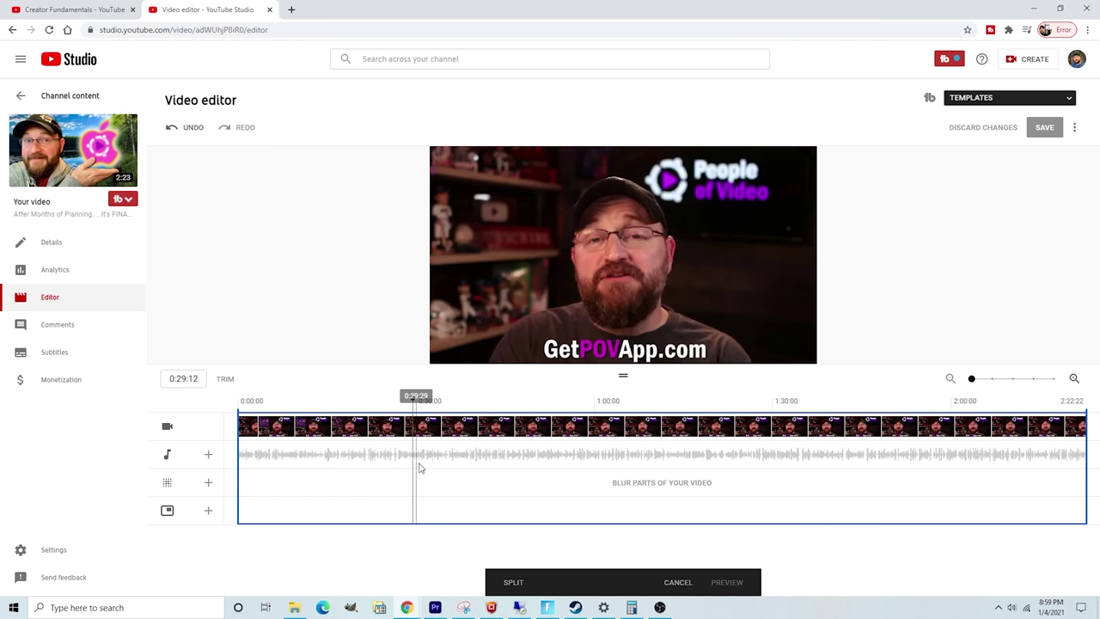
click(551, 460)
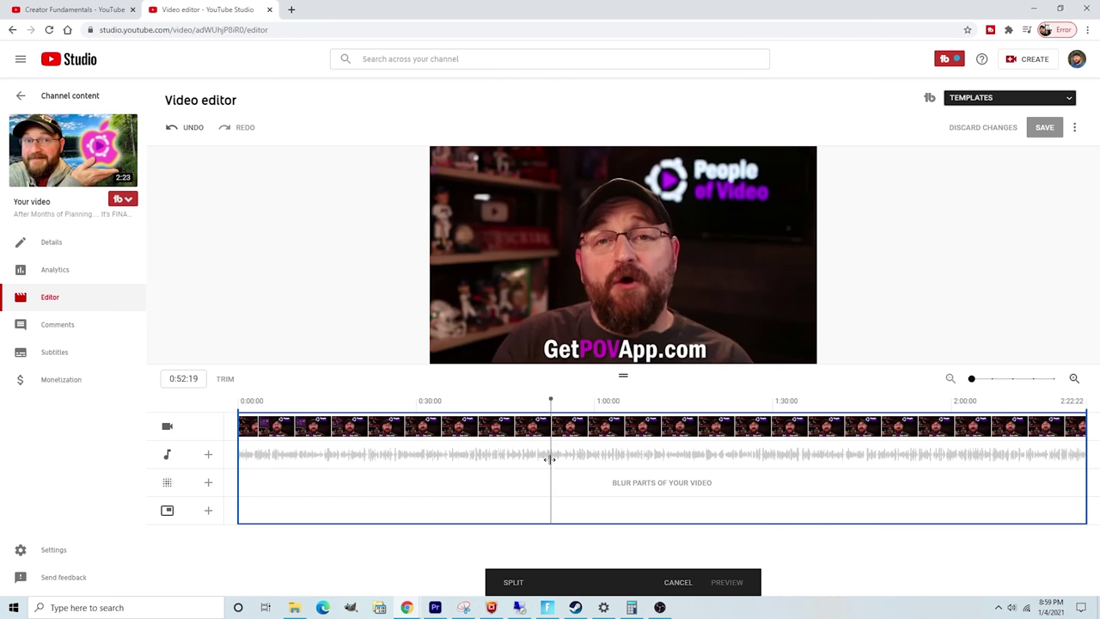
click(512, 583)
drag(550, 400, 469, 401)
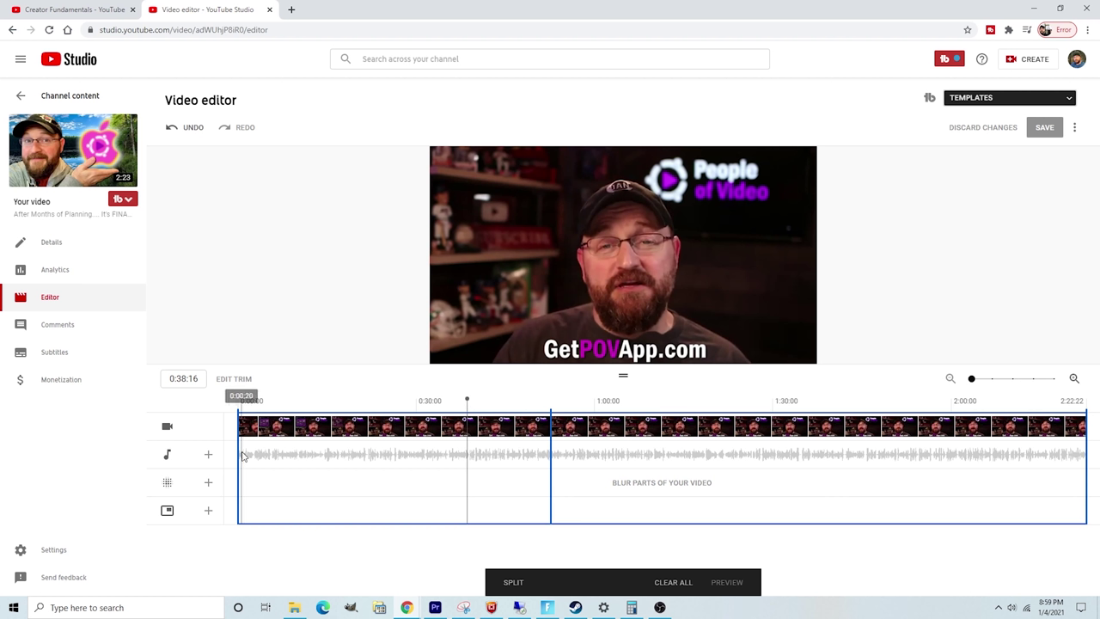
drag(238, 453, 322, 453)
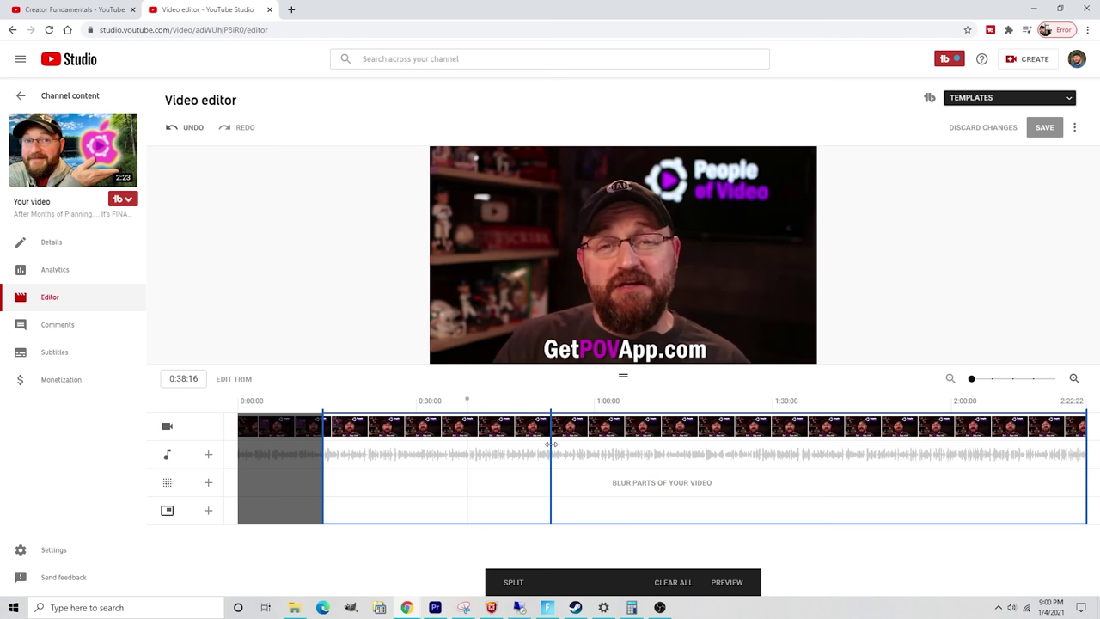
Cut a section after 0:52, a sliver near 1:33 and the ending, then apply the trims
drag(551, 445, 584, 449)
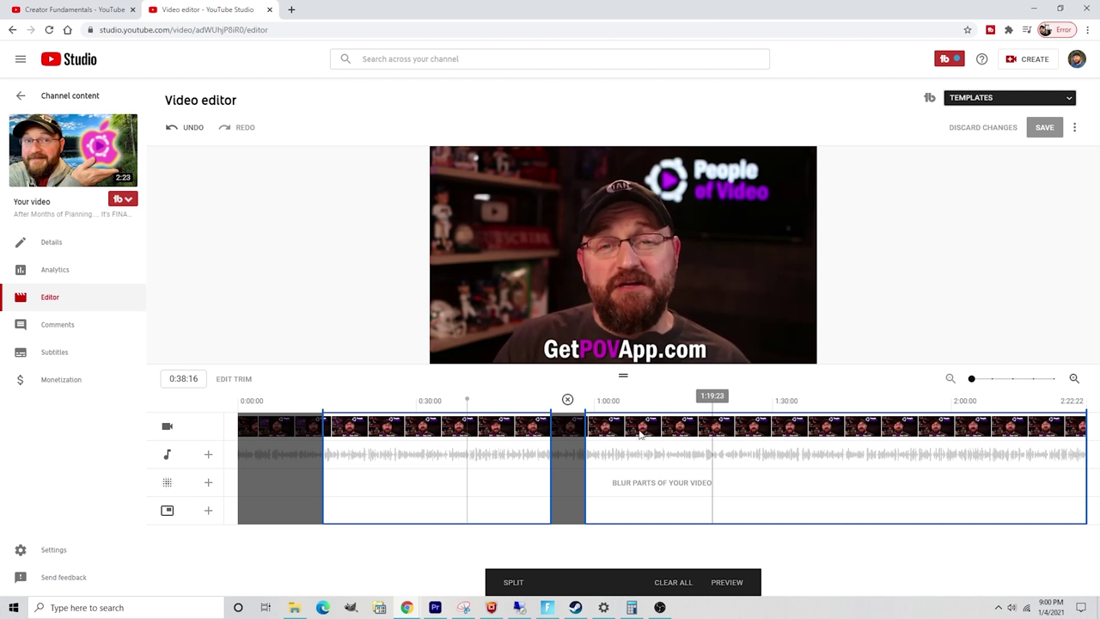
drag(468, 402, 799, 401)
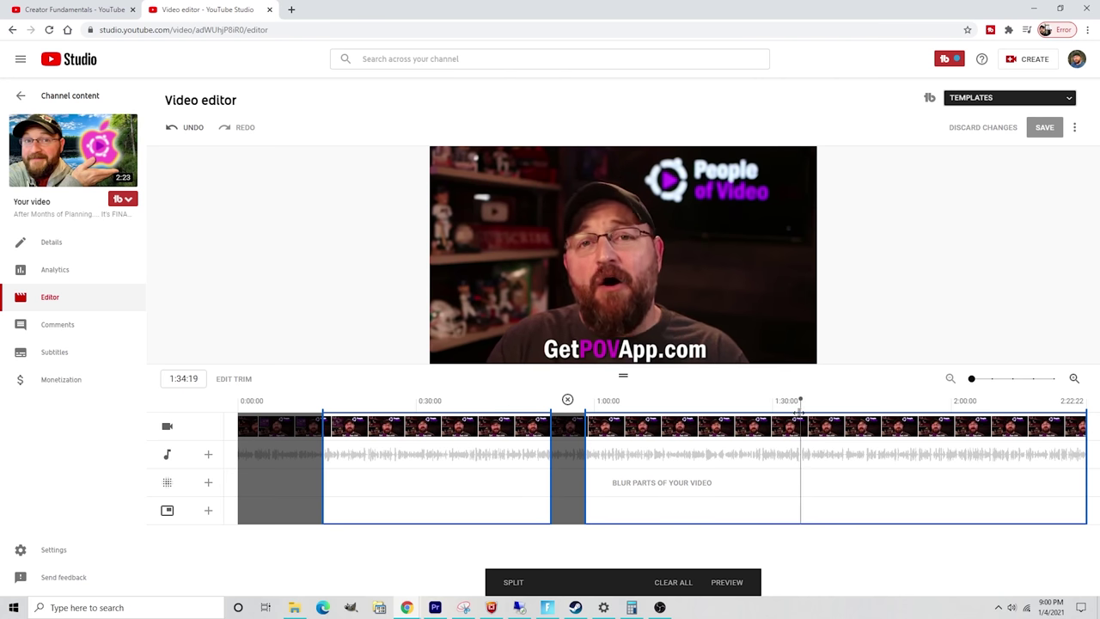
click(514, 584)
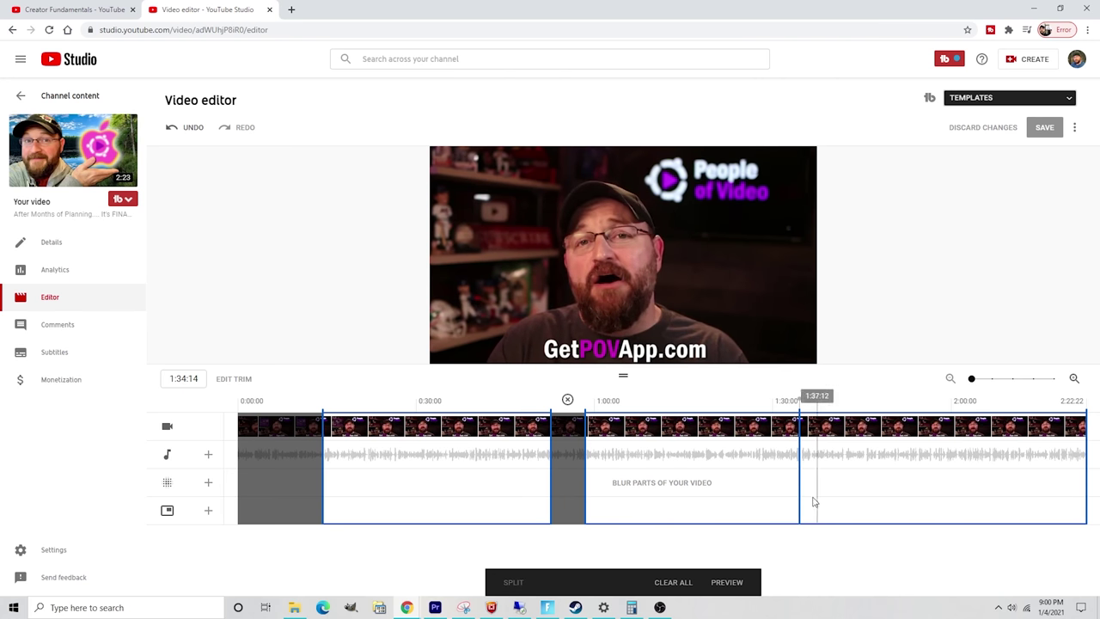
drag(798, 484, 806, 482)
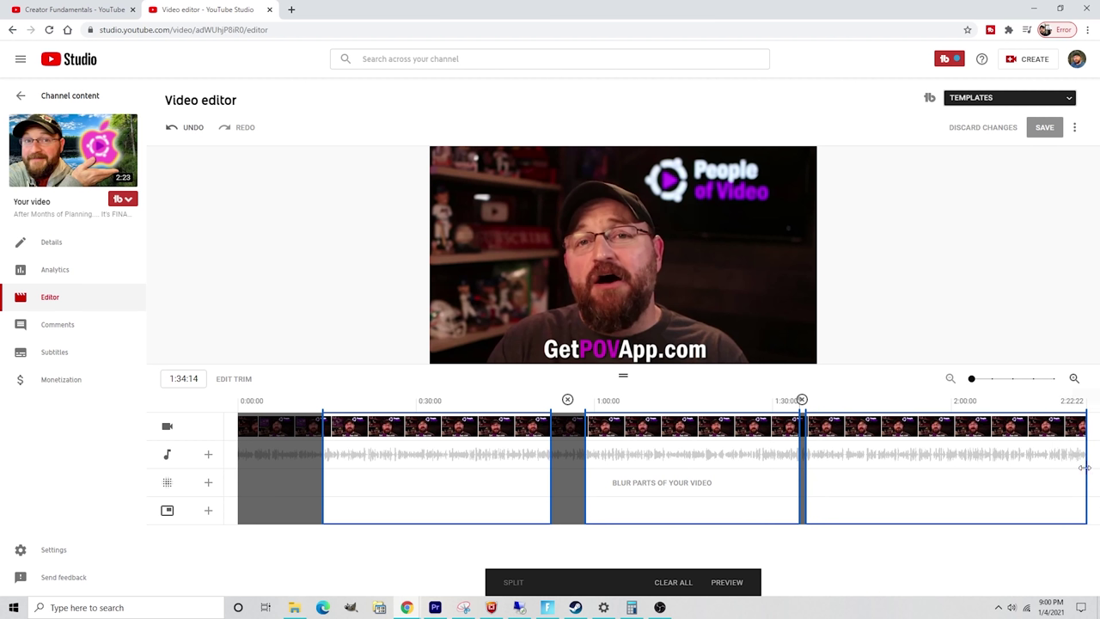
drag(1086, 469, 1064, 471)
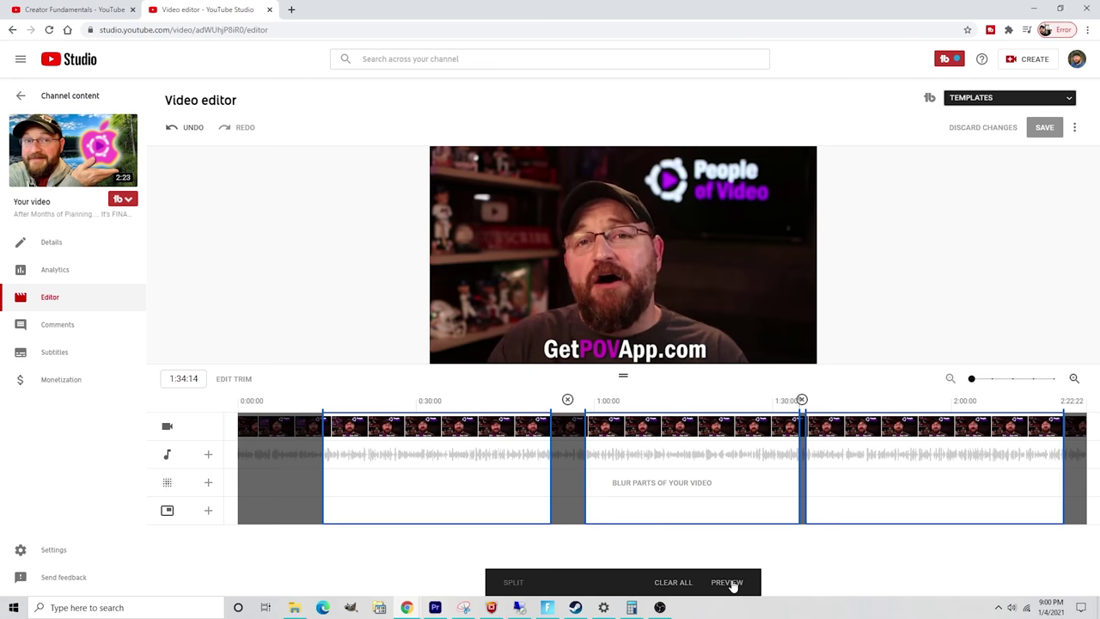
click(729, 583)
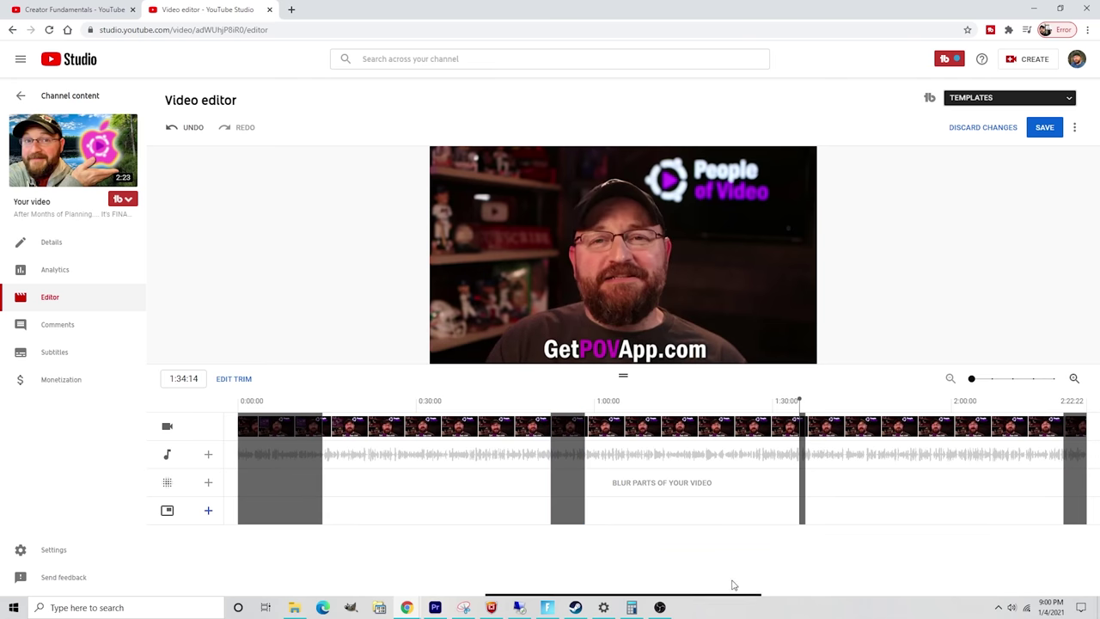
Play the trimmed video from 0:00 and pause around 0:21 to check the cuts
click(442, 355)
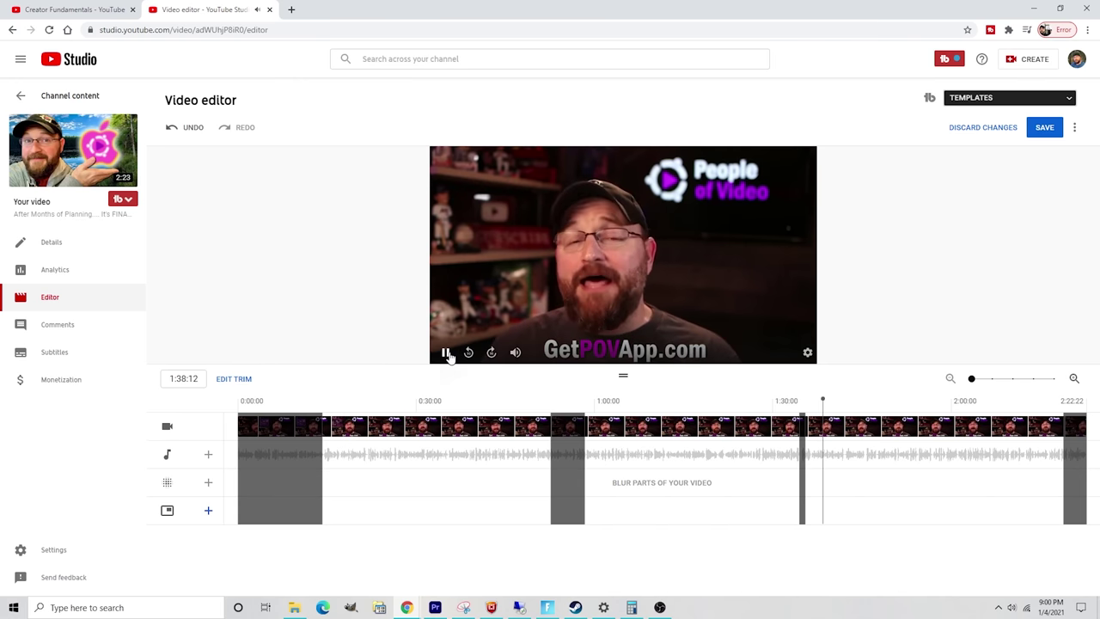
drag(825, 398, 230, 415)
click(442, 355)
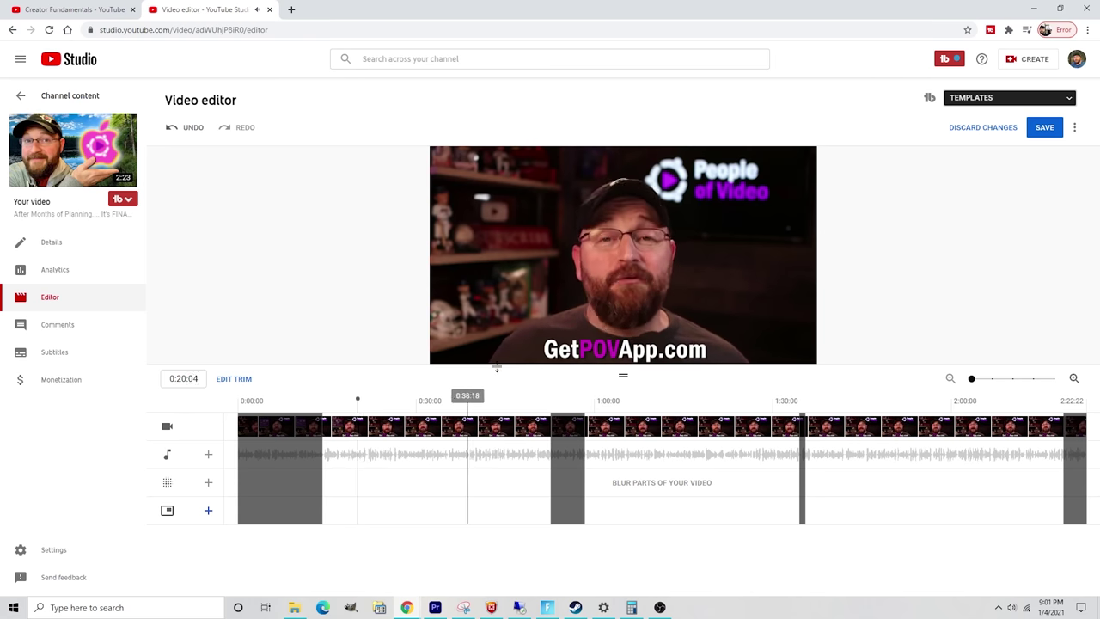
click(446, 354)
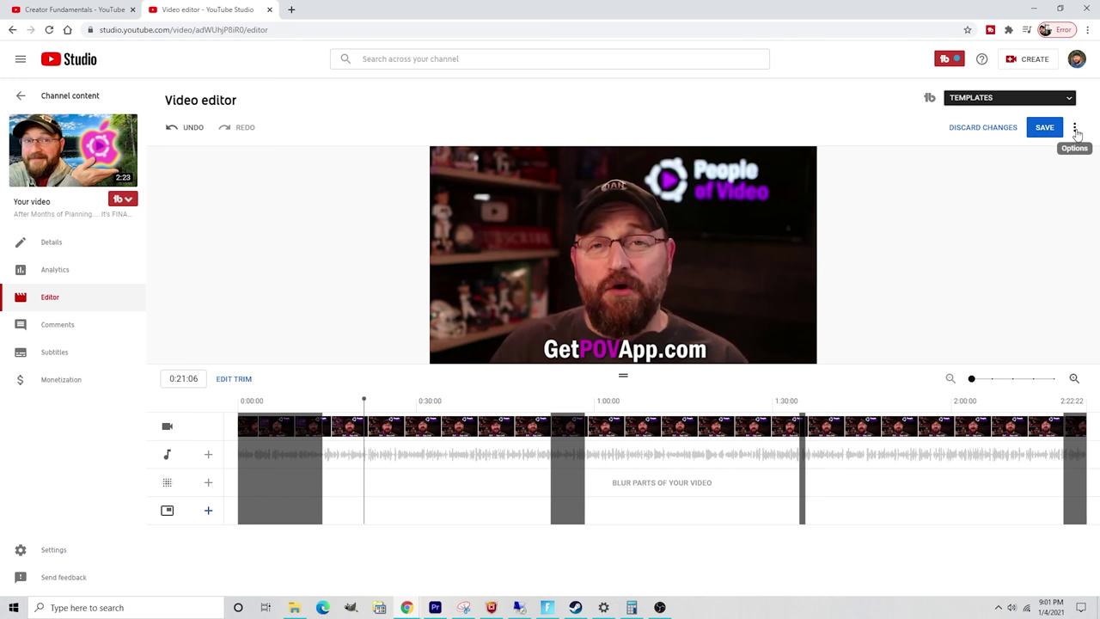
Show the editor's additional save and revert options next to SAVE
click(1075, 128)
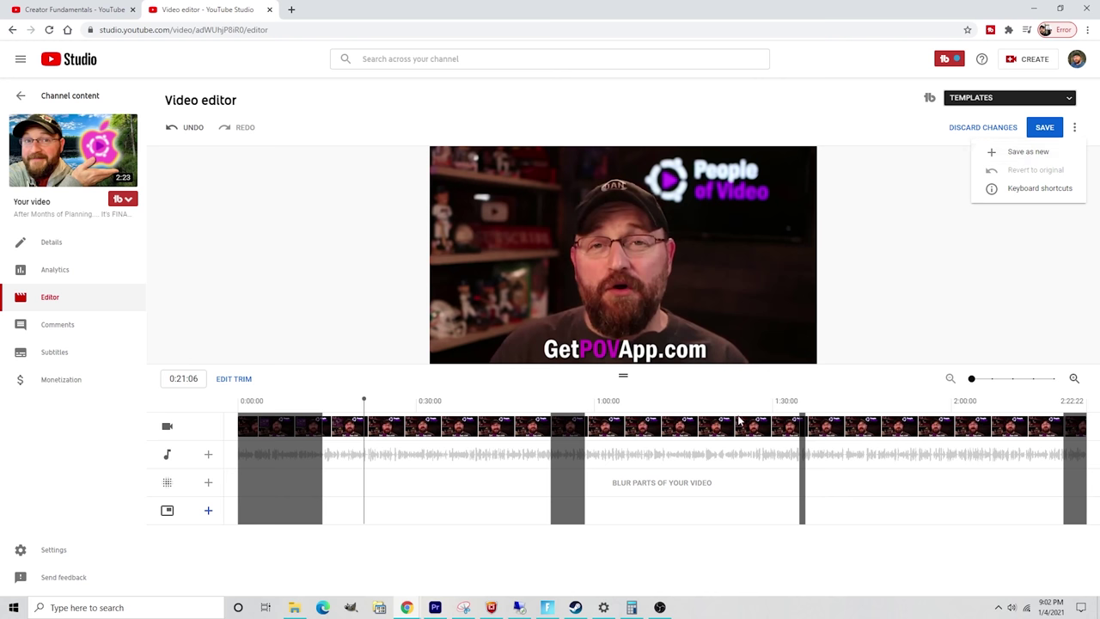
Close the options, zoom into the timeline near 0:26, and enter trim editing
click(994, 384)
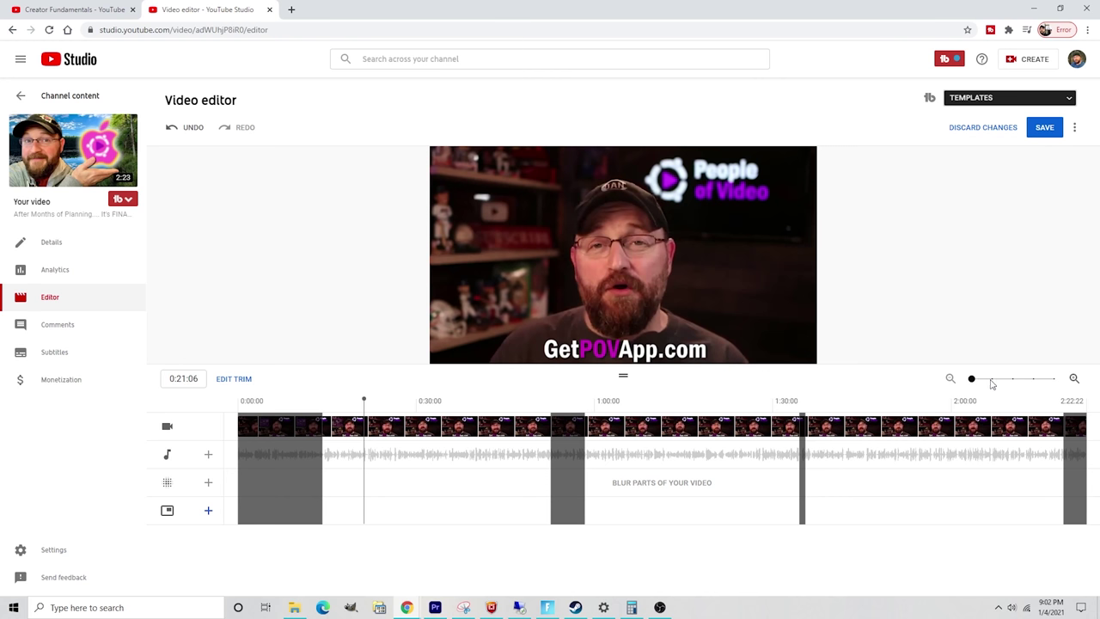
click(990, 381)
click(1014, 379)
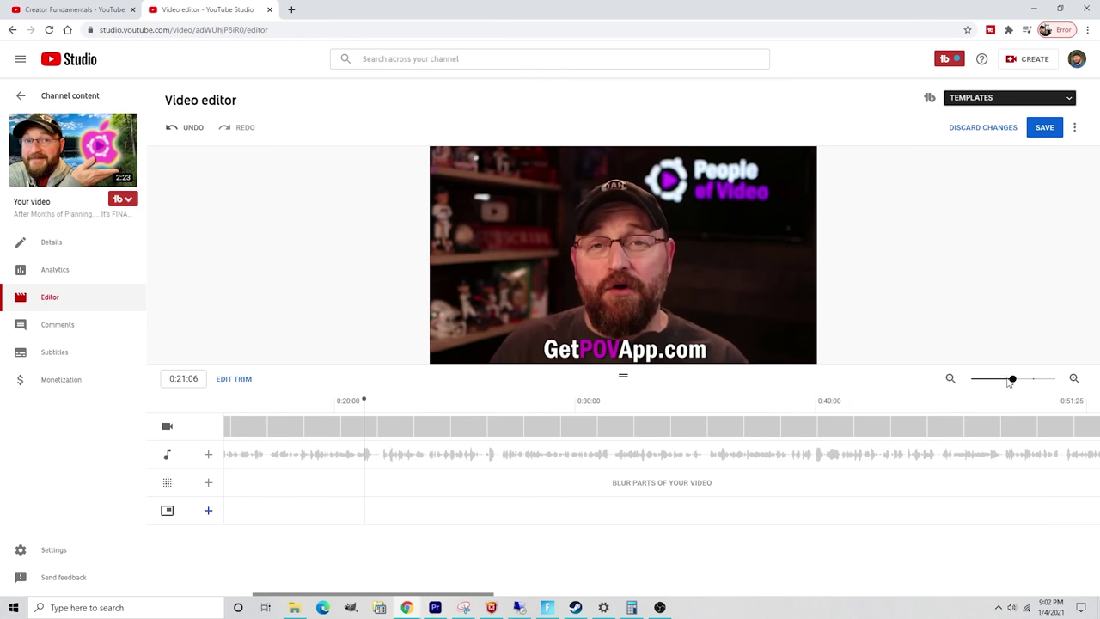
click(483, 463)
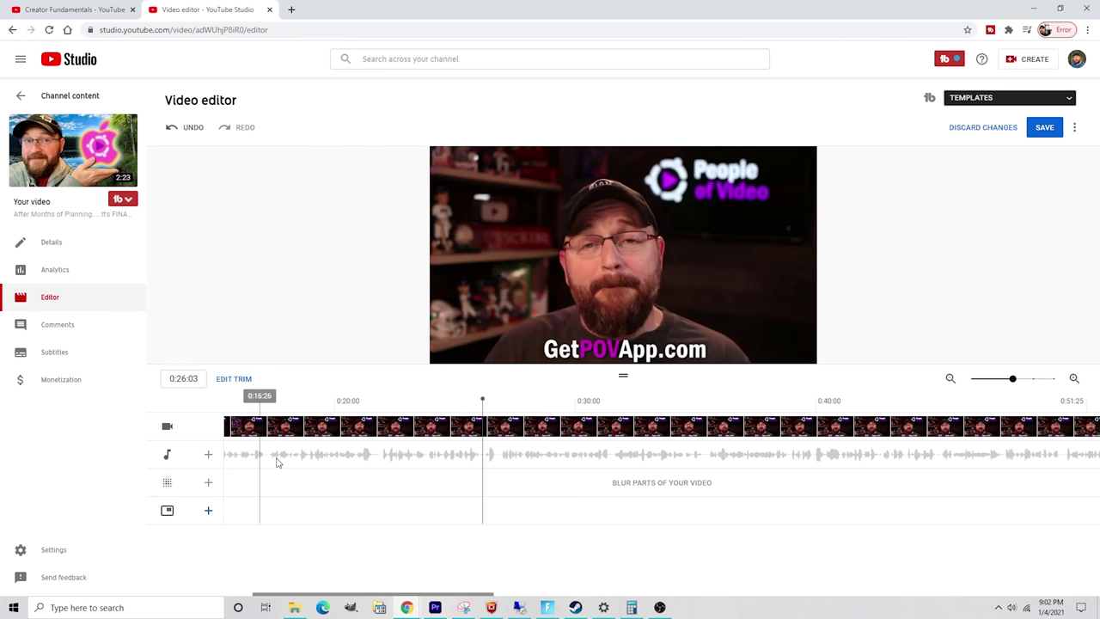
click(234, 378)
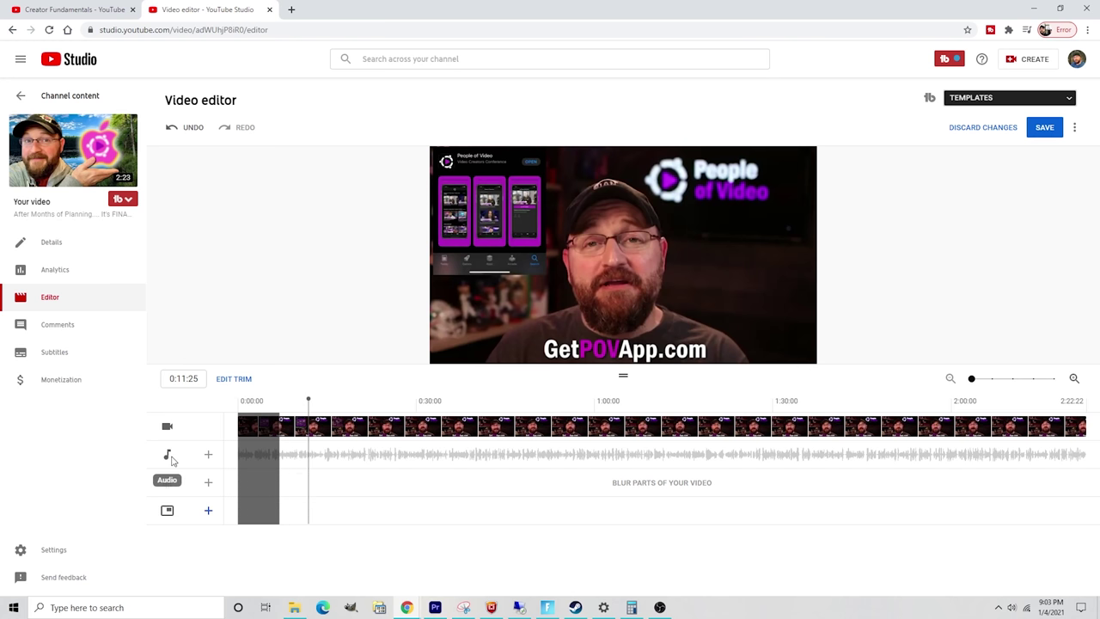
Undo and clear all trims, then browse the Free music library and the blur options
click(186, 130)
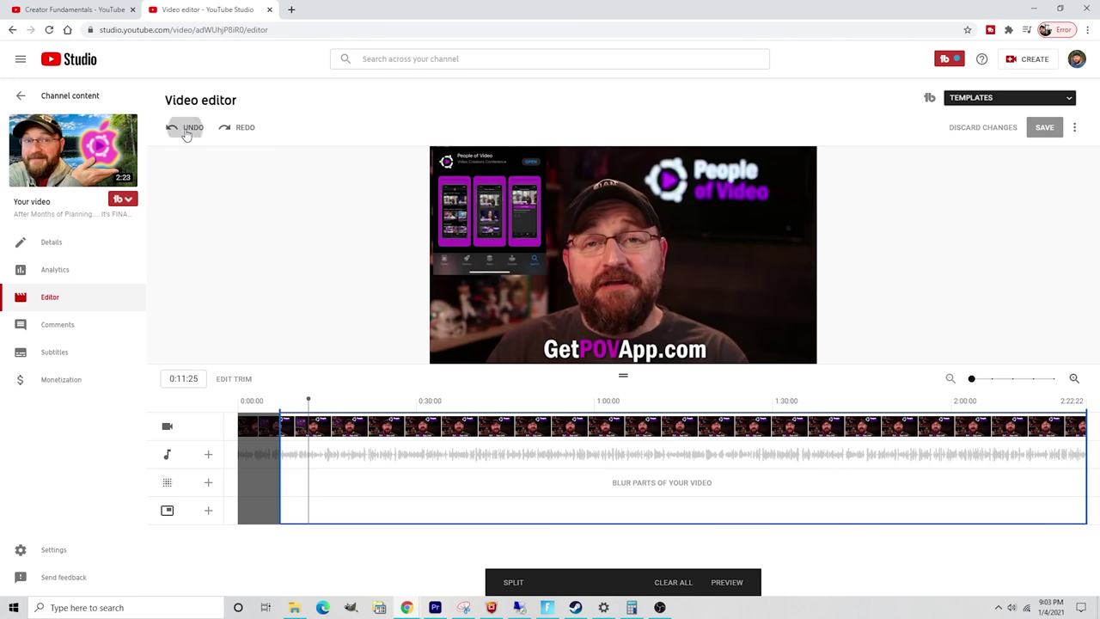
click(185, 131)
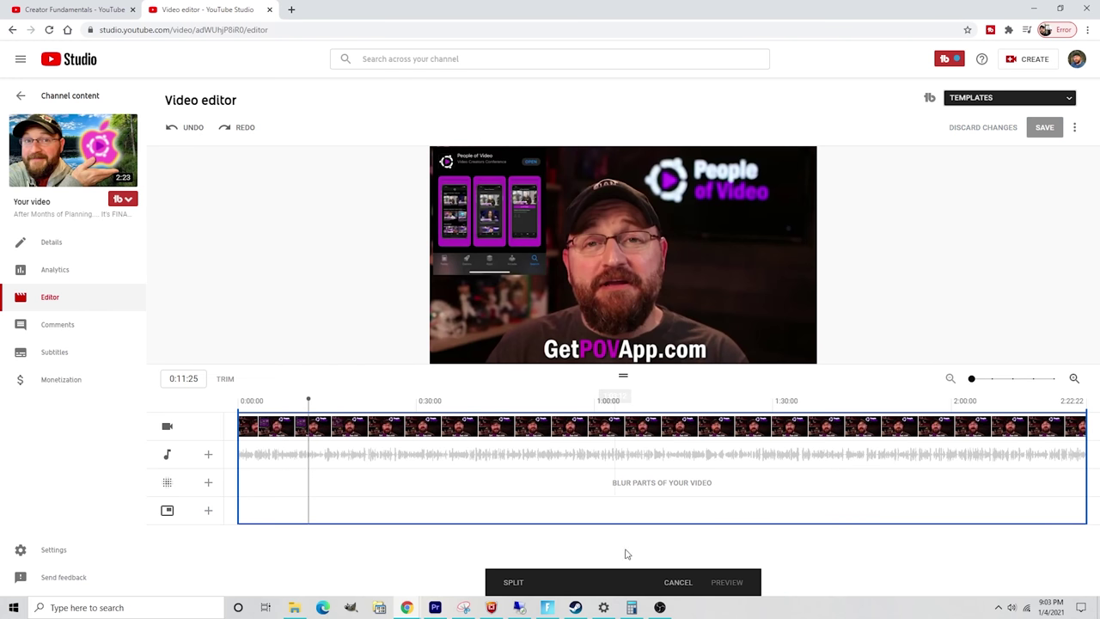
click(687, 583)
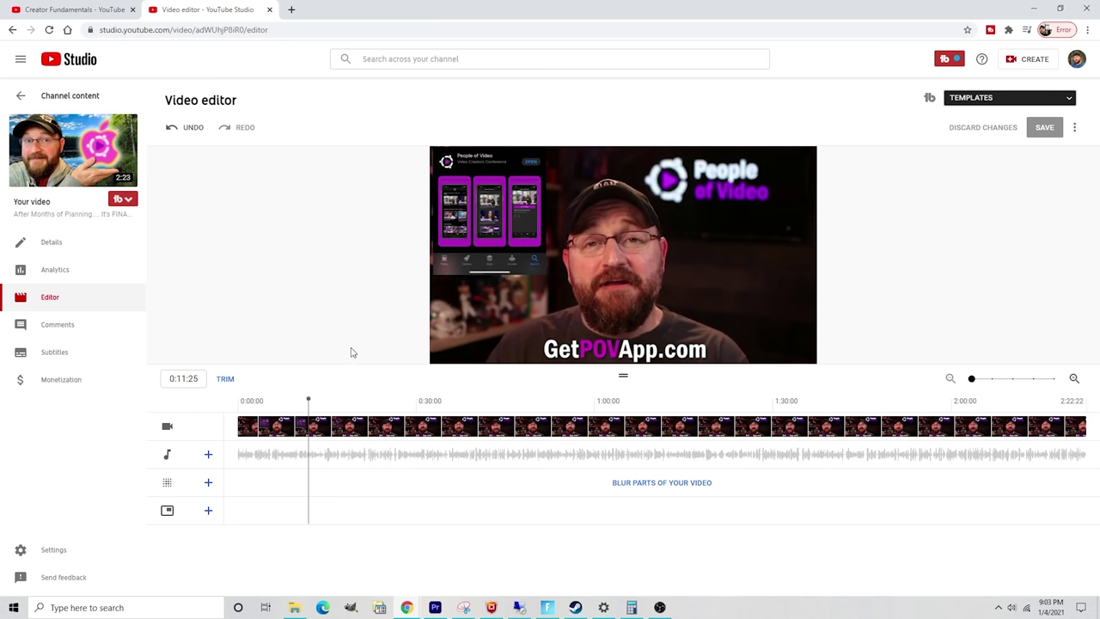
click(208, 456)
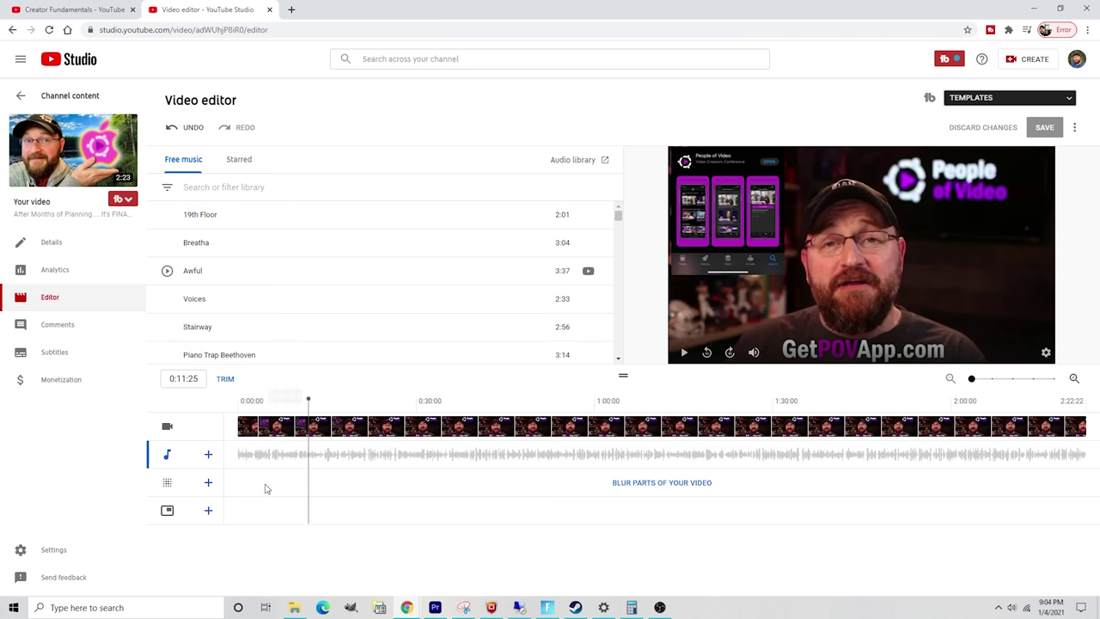
click(207, 488)
Show the end screen element menu with Video, Playlist, Subscribe and other choices
click(208, 512)
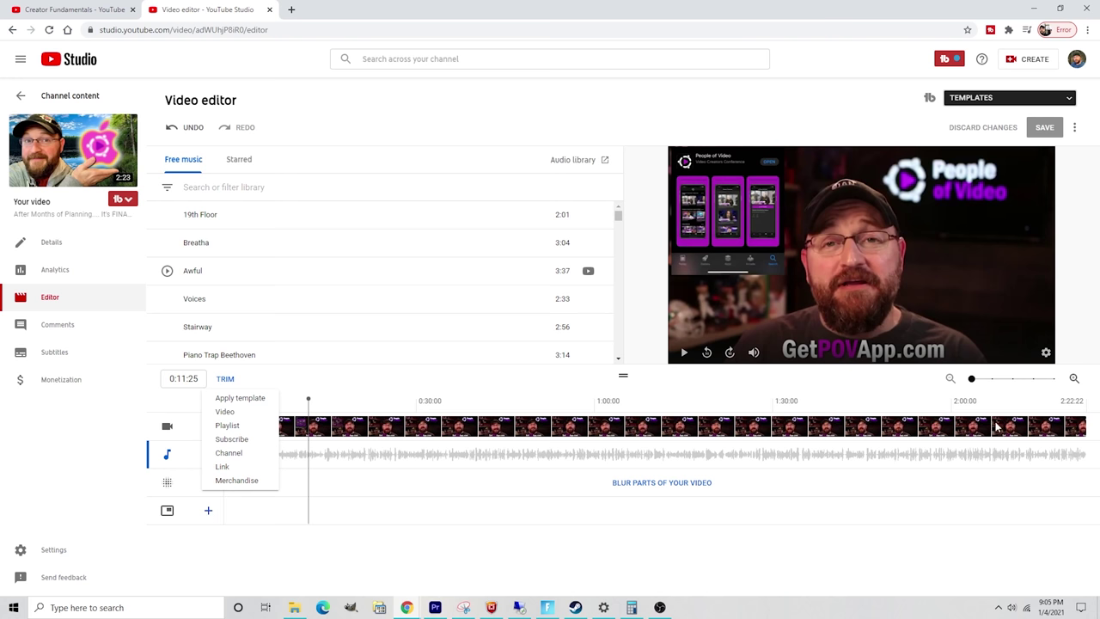
Add a Most recent upload video element to the end screen, running 2:02:22 to 2:22:22
click(1070, 453)
click(1064, 404)
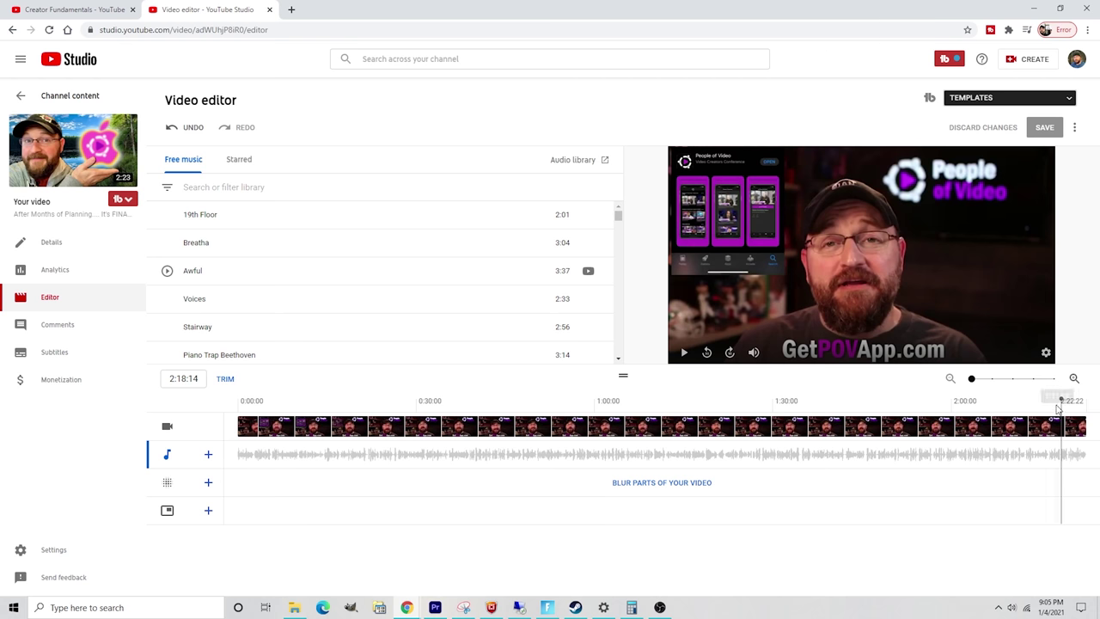
drag(1064, 404, 1062, 408)
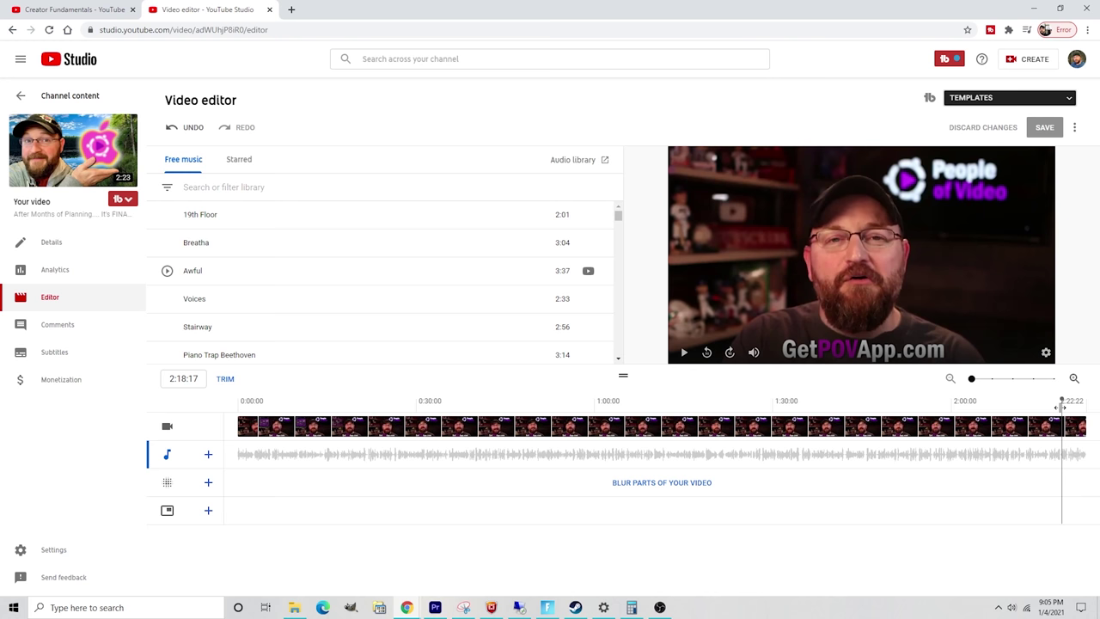
click(208, 511)
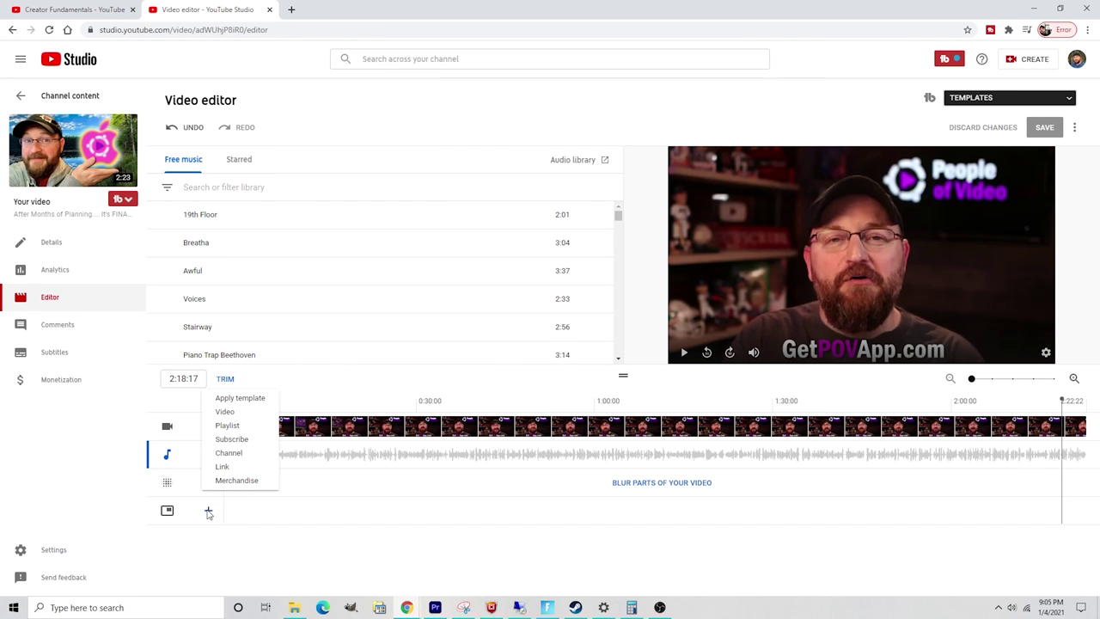
click(229, 418)
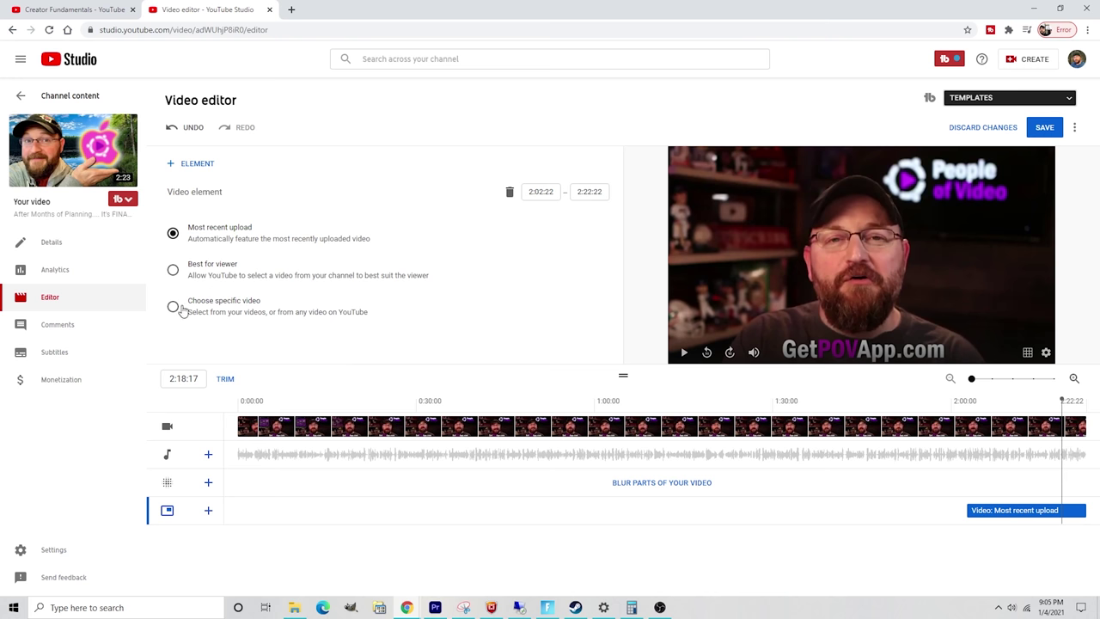
click(174, 272)
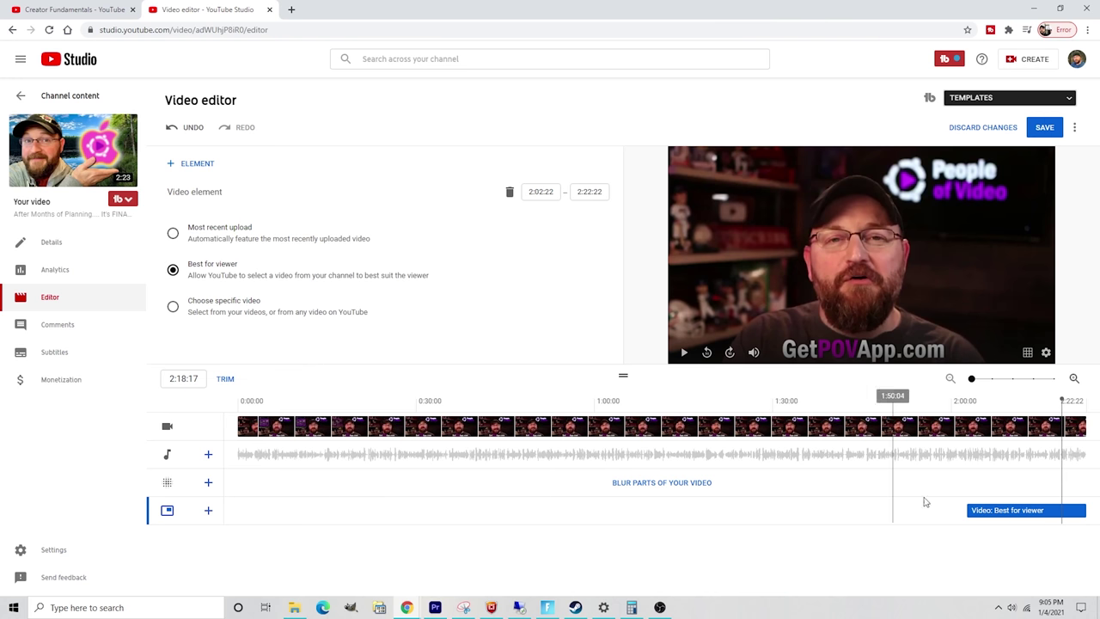
click(1072, 401)
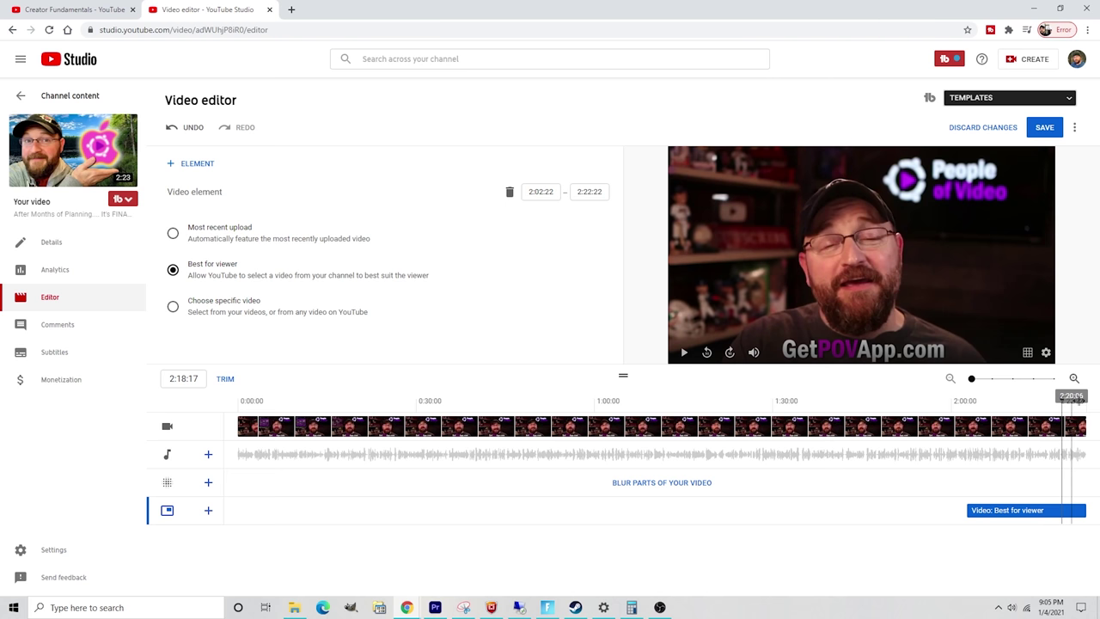
click(1080, 401)
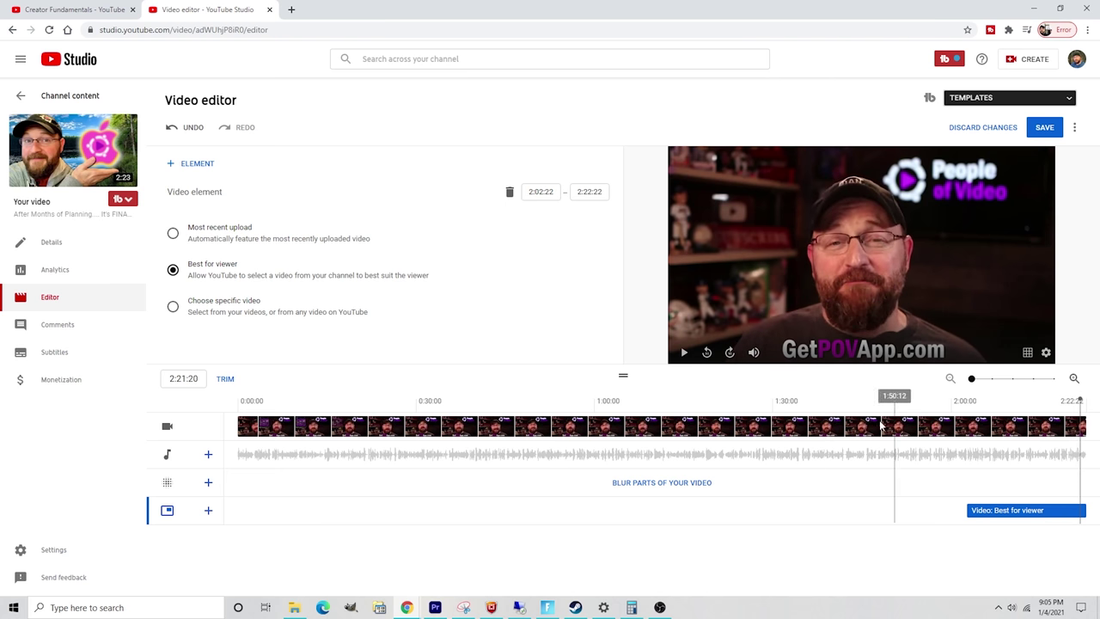
click(962, 400)
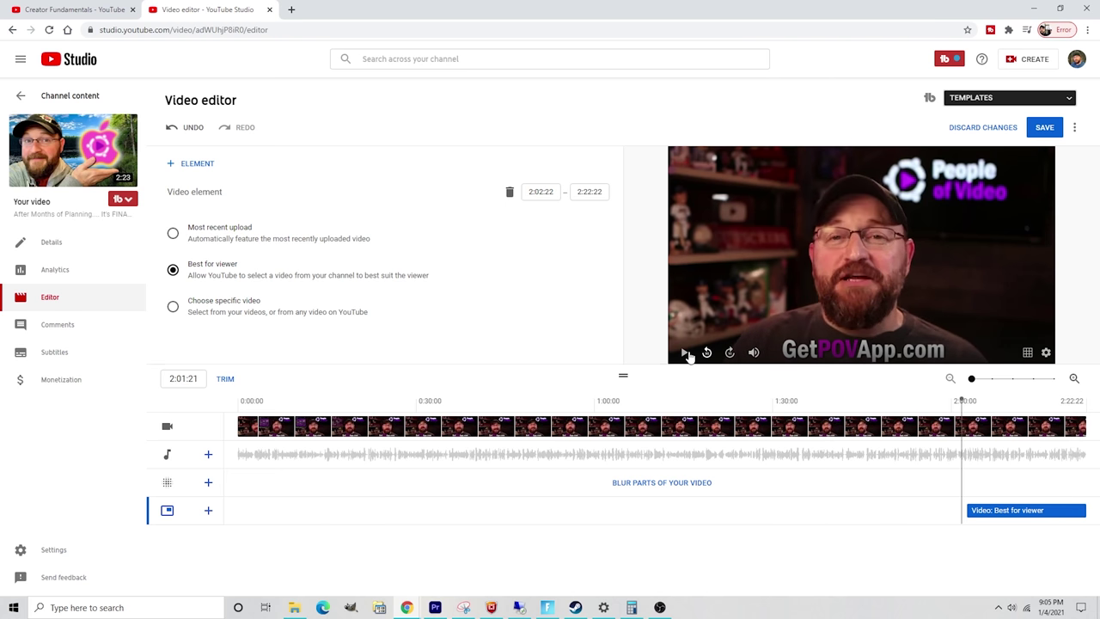
click(684, 352)
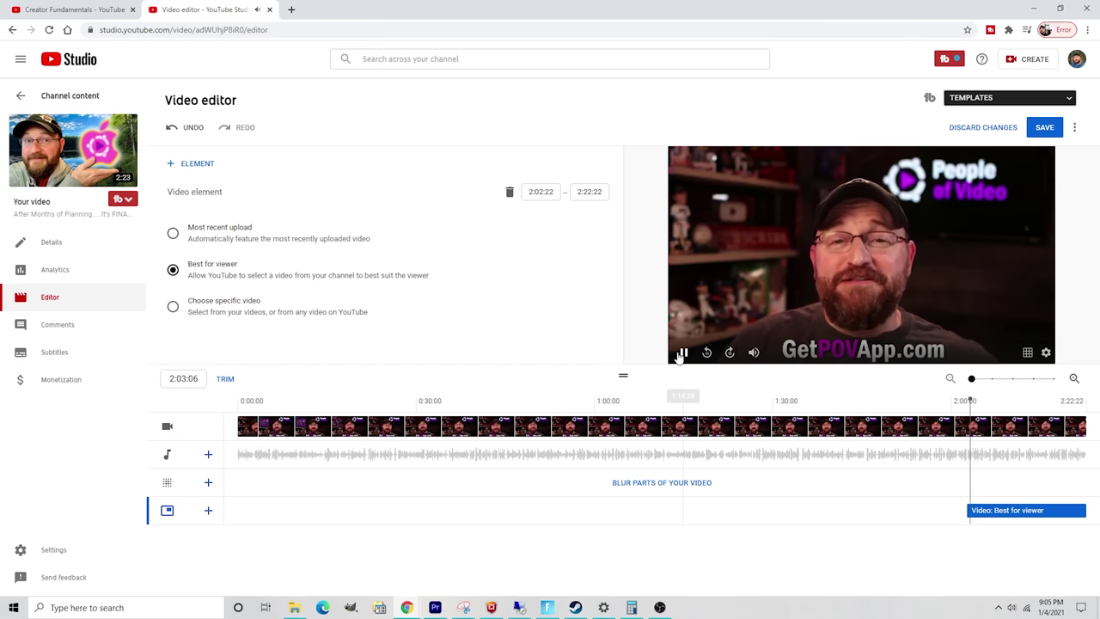
key(space)
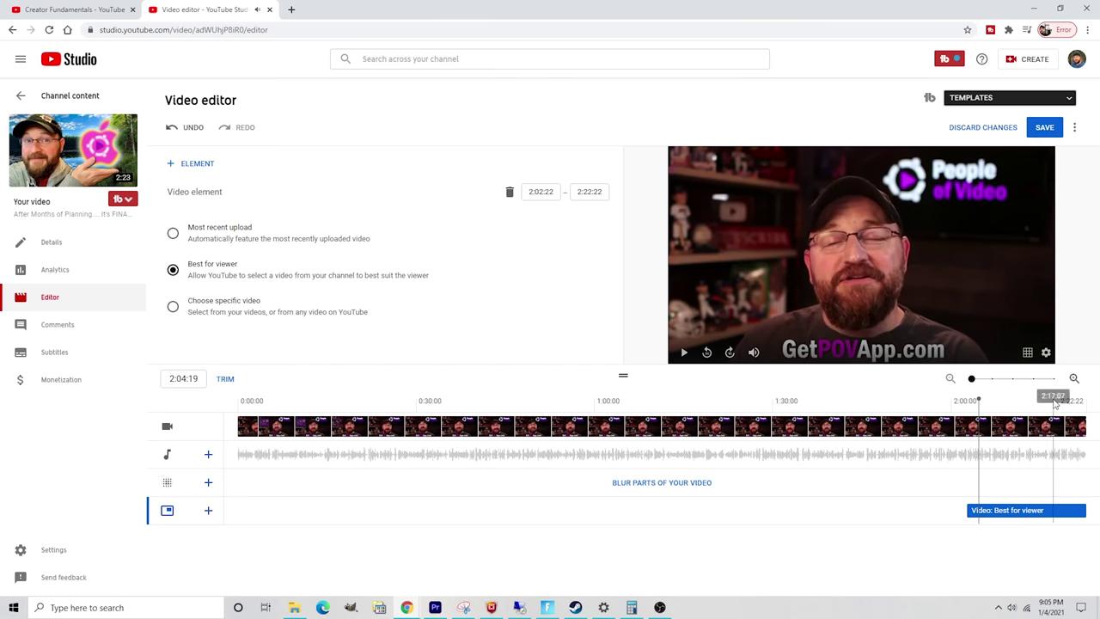
click(1013, 379)
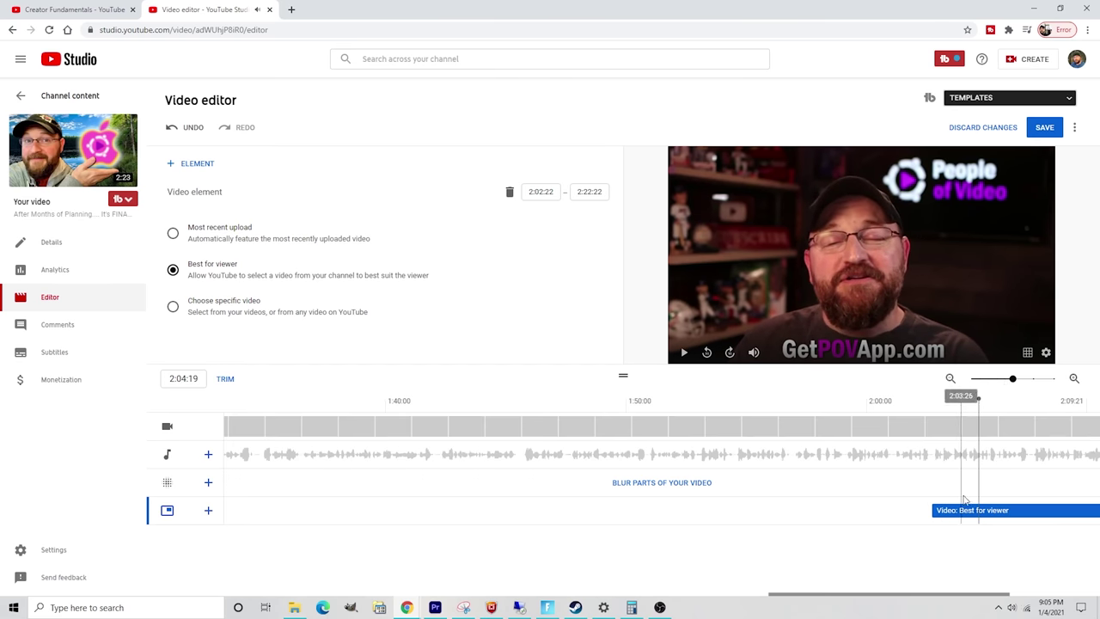
click(984, 401)
click(685, 353)
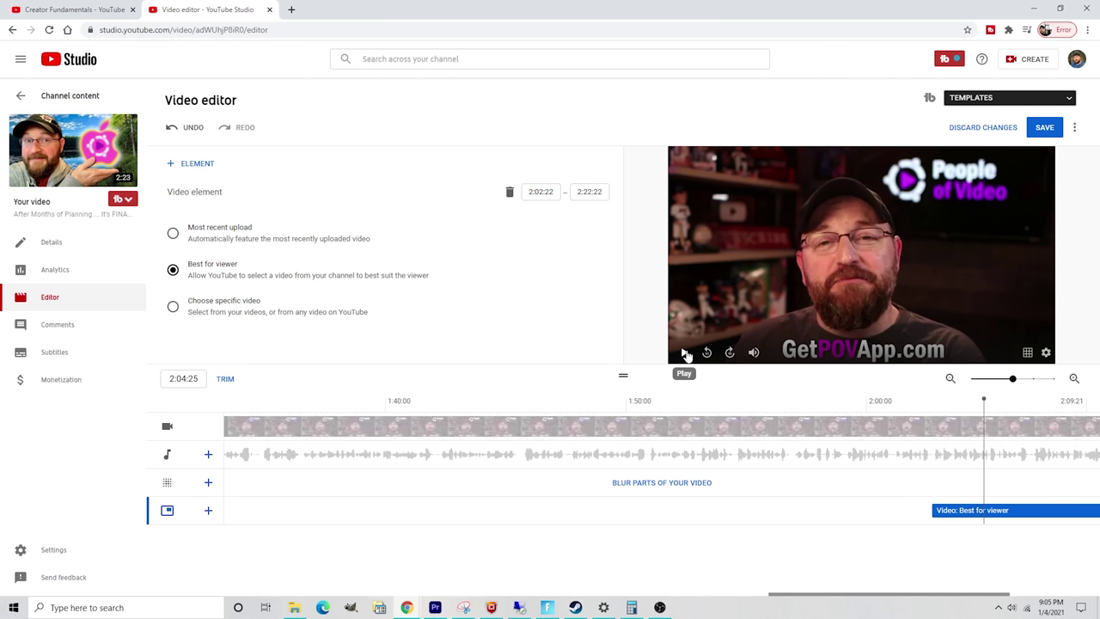
click(685, 352)
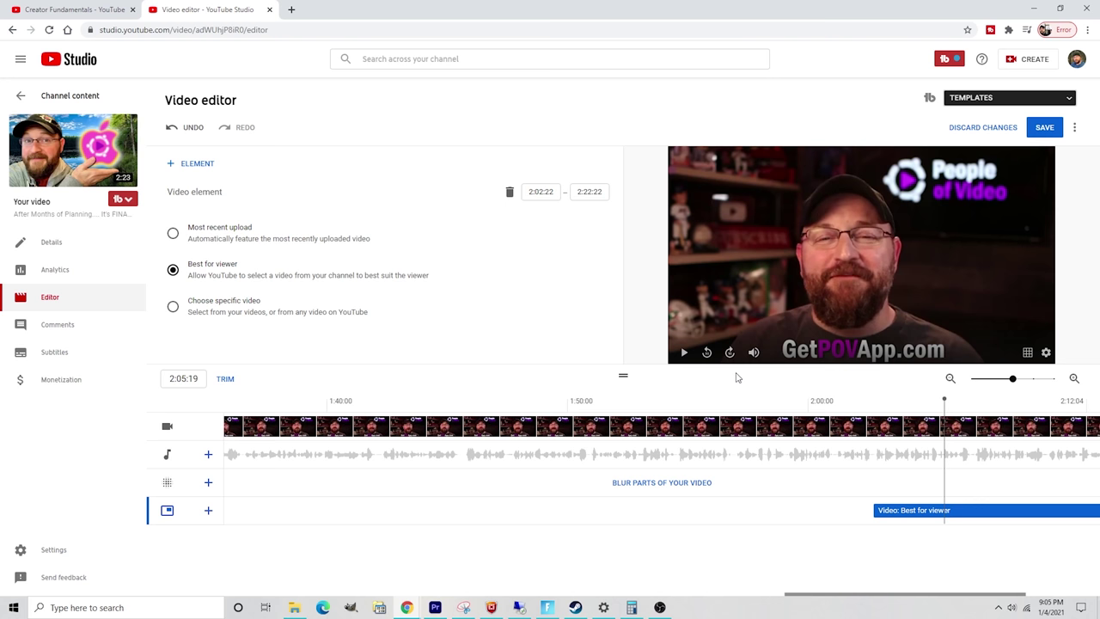
click(867, 507)
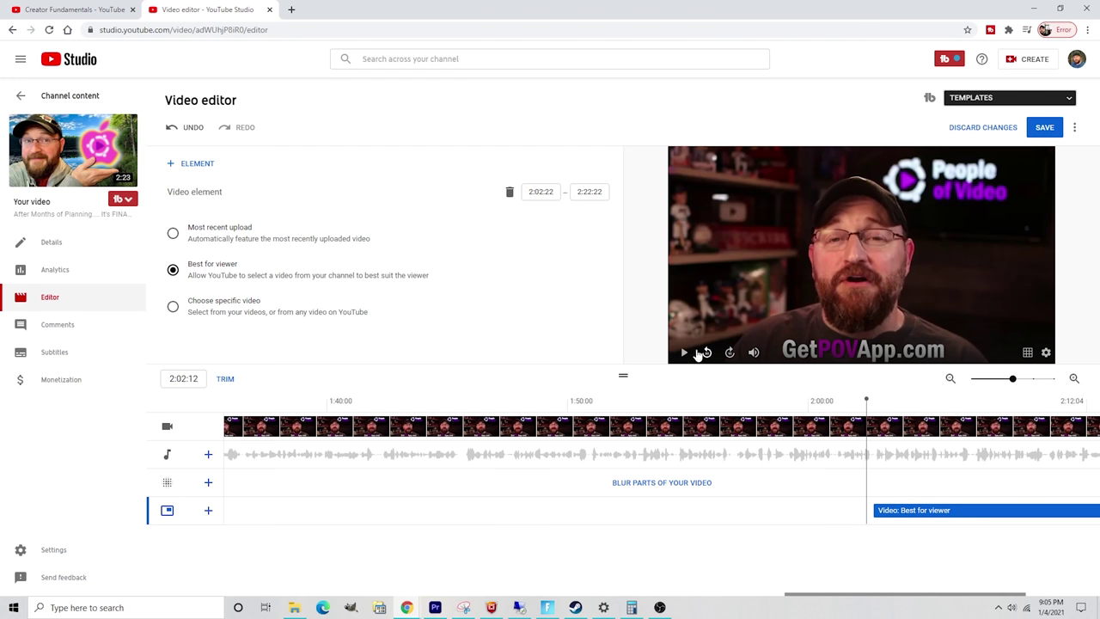
click(688, 352)
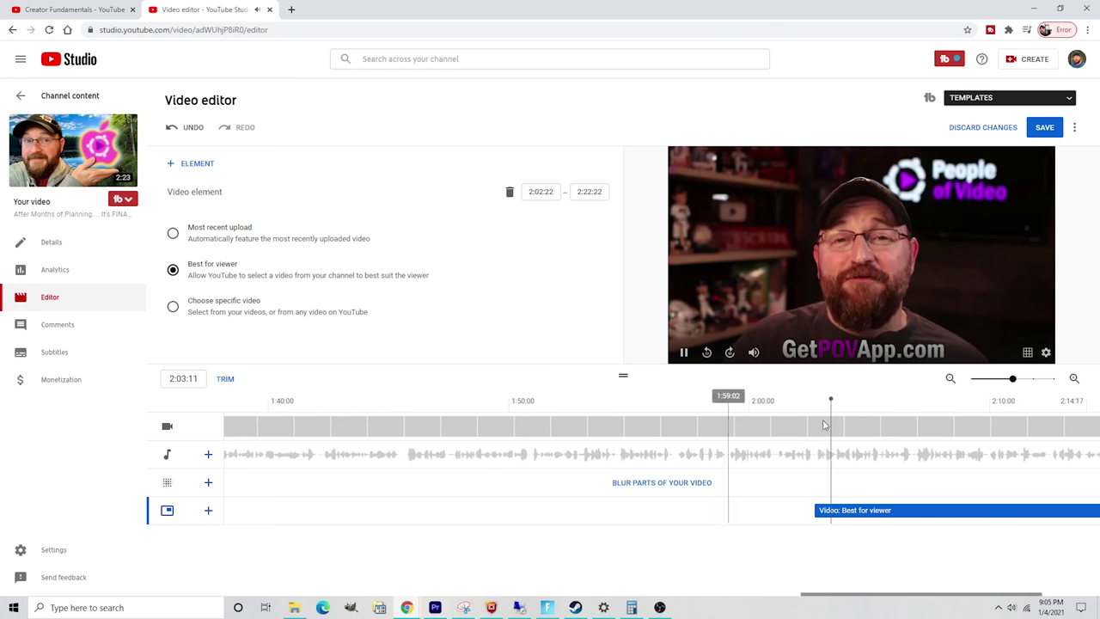
click(709, 315)
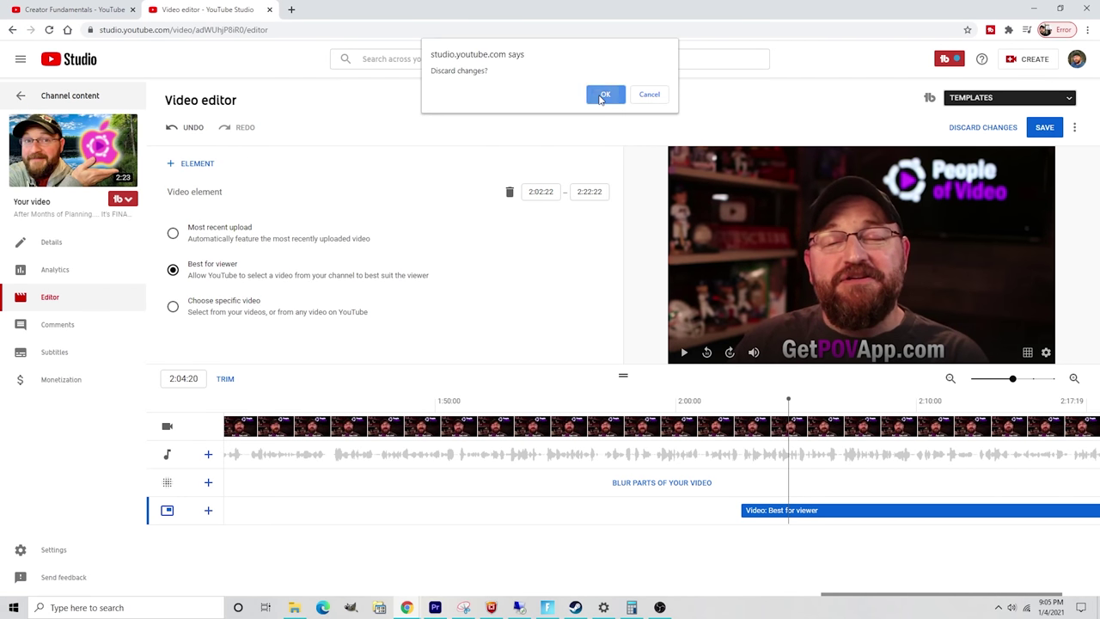
Discard the end-screen edits and reopen the video editor with the playhead at the timeline's end
click(603, 96)
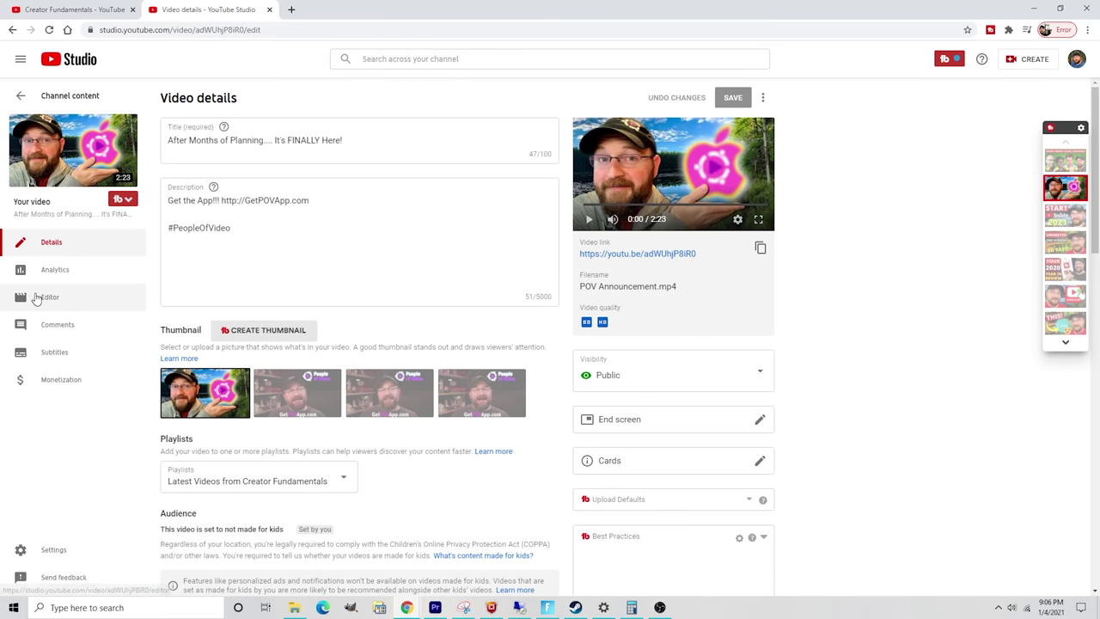
click(36, 298)
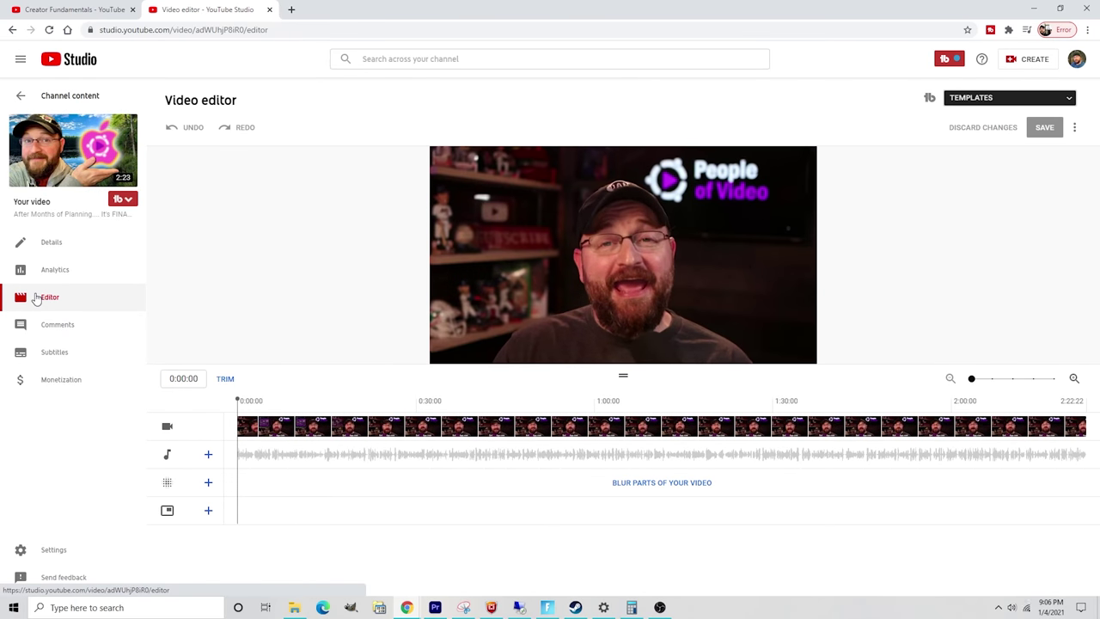
click(1066, 415)
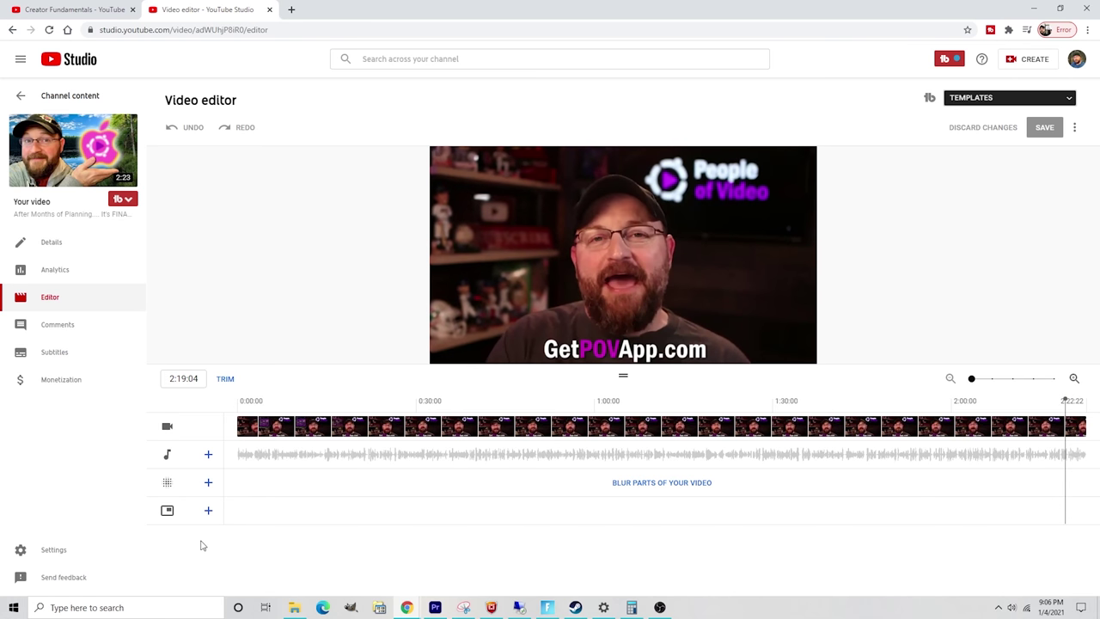
Add a Playlist end-screen element for YouTube Feature Tutorials (27 videos), running 2:02:22 to 2:22:22
click(208, 511)
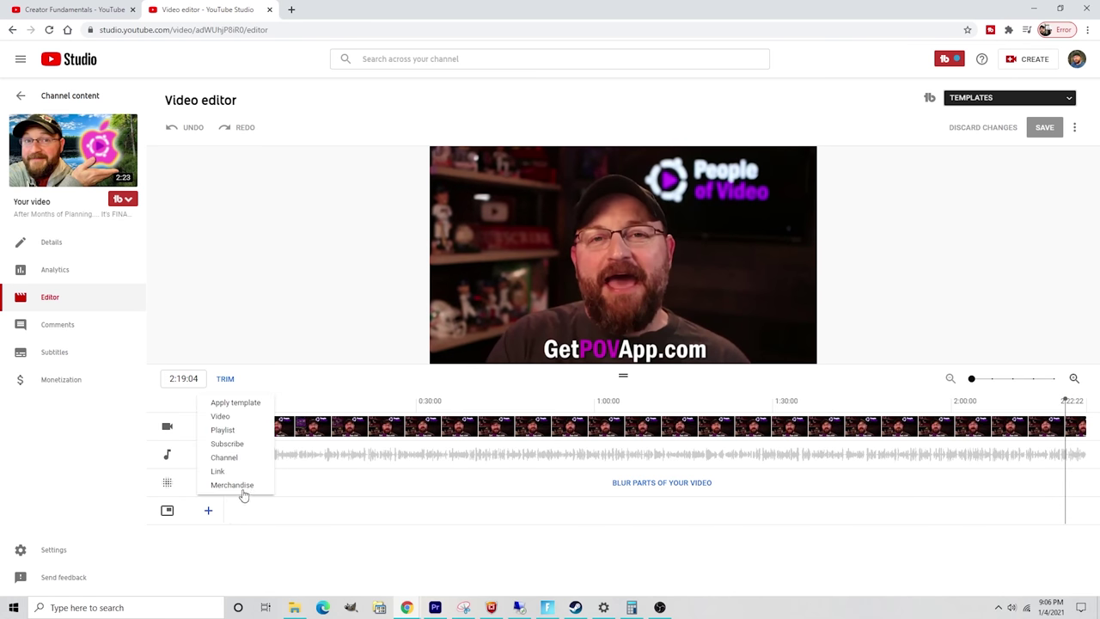
click(250, 432)
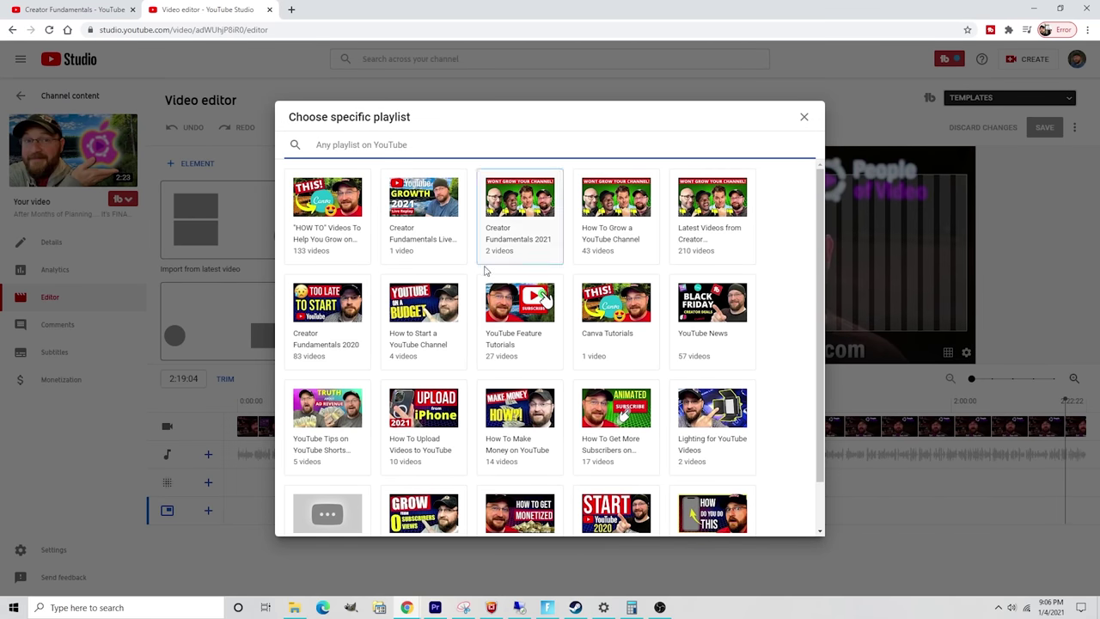
click(517, 315)
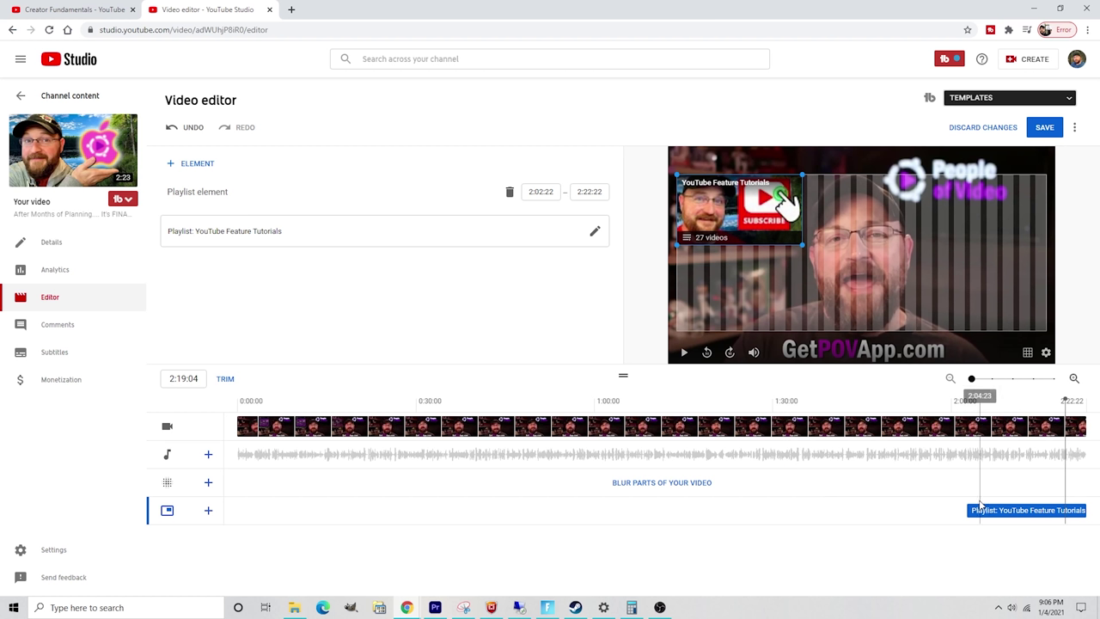
Start the playlist element at 2:15:13 and move the shrunken card into the video's top-left corner
mouse_move(964, 510)
mouse_down()
mouse_move(1044, 511)
mouse_move(1048, 475)
mouse_up()
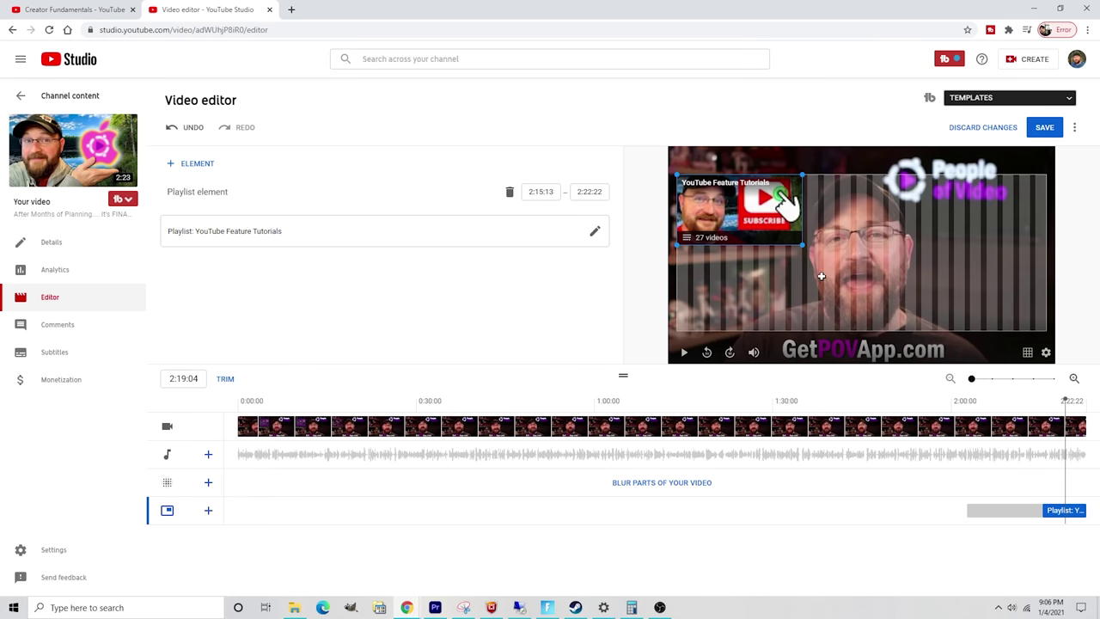
drag(797, 225, 986, 300)
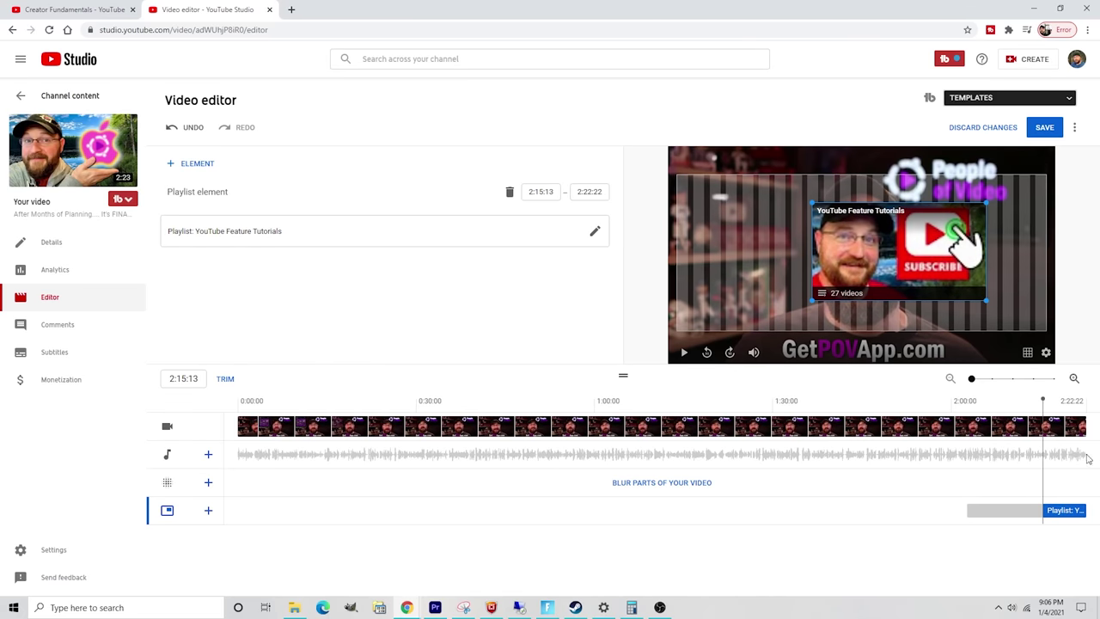
drag(879, 247, 835, 281)
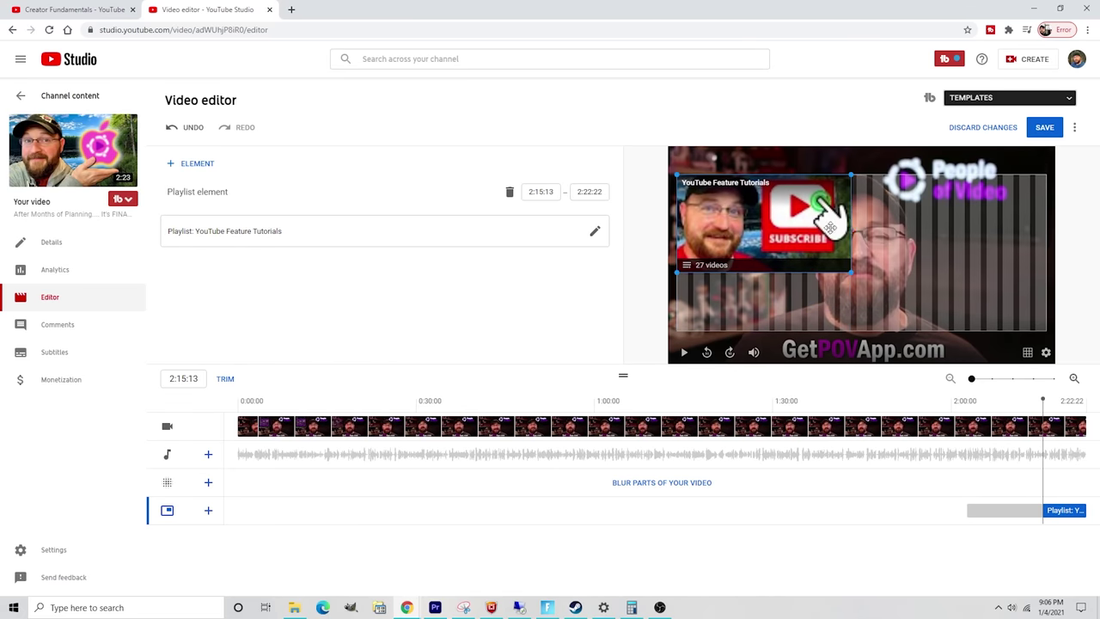
drag(811, 256, 819, 297)
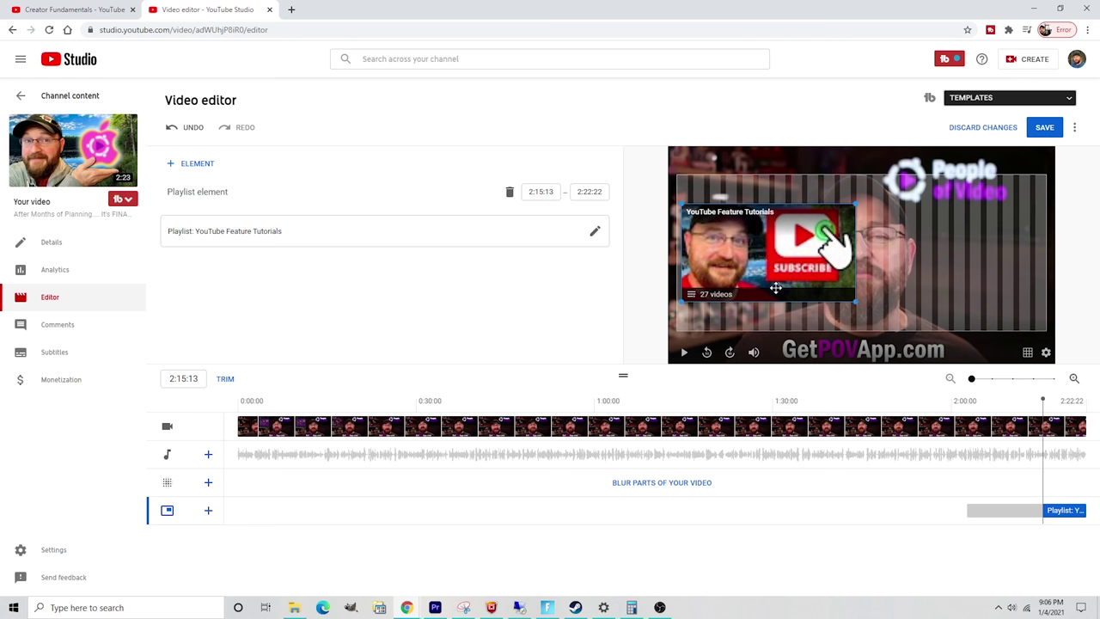
drag(804, 283, 920, 285)
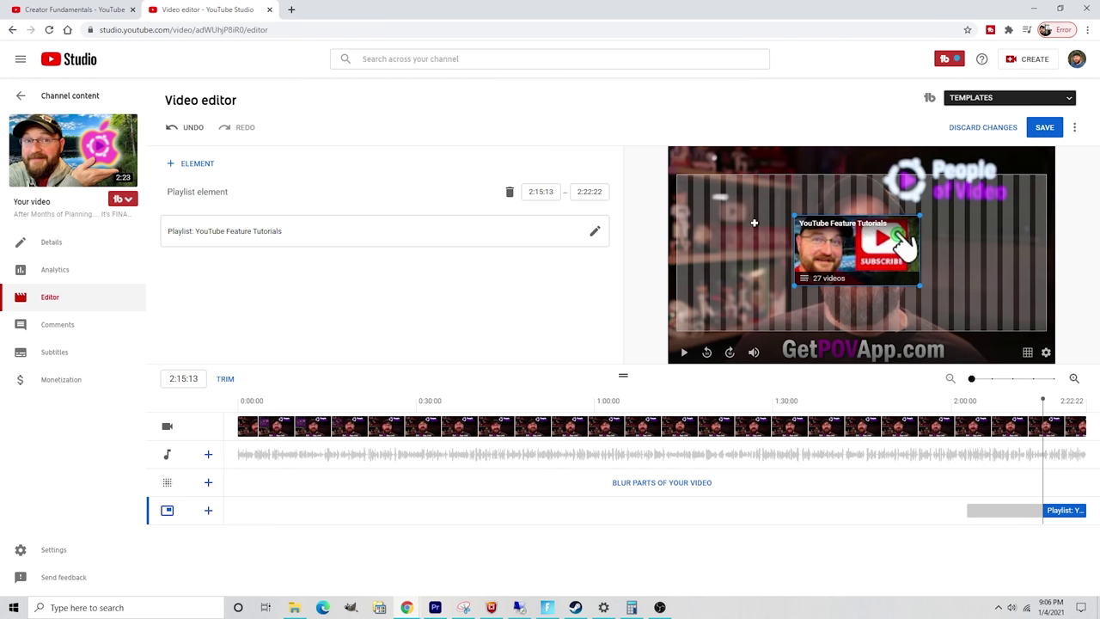
drag(831, 245, 628, 167)
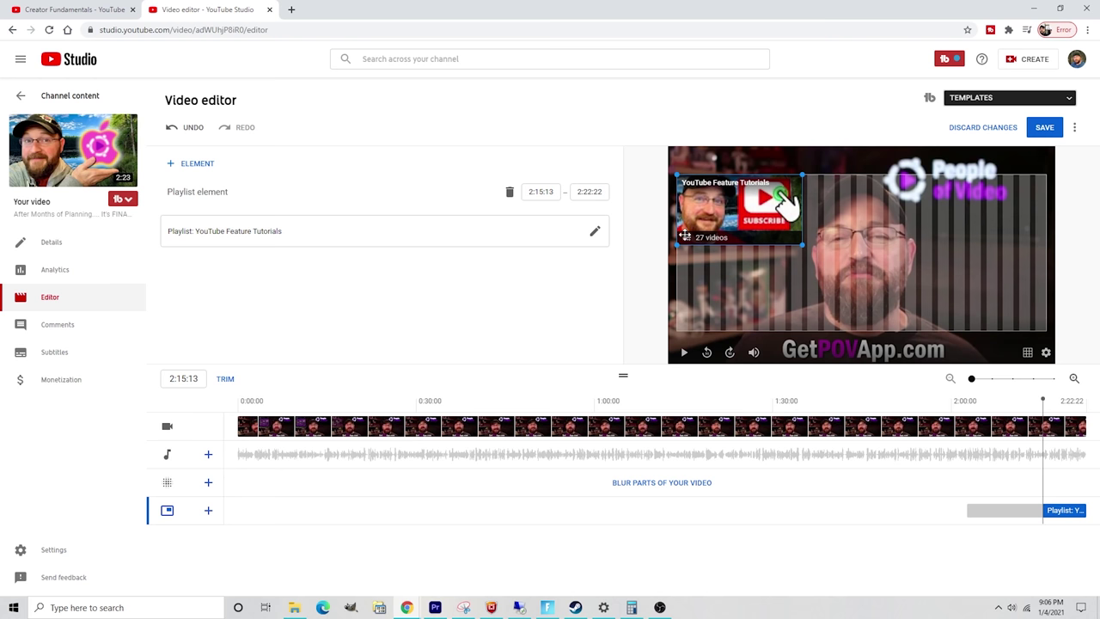
Add a Best for viewer video element and place it beneath the playlist card
click(207, 511)
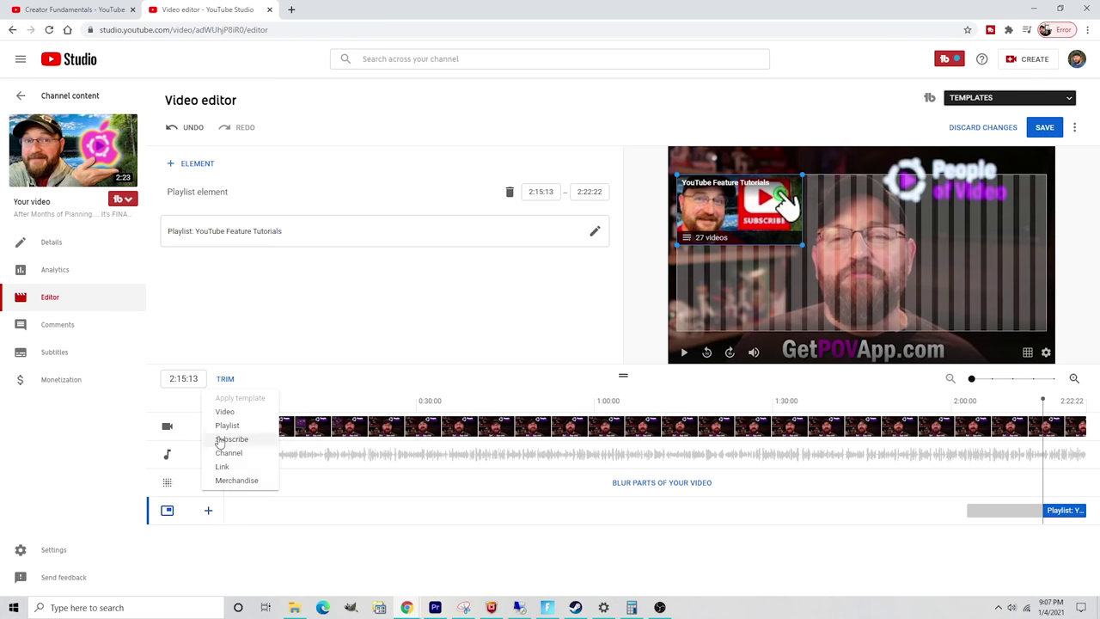
click(226, 414)
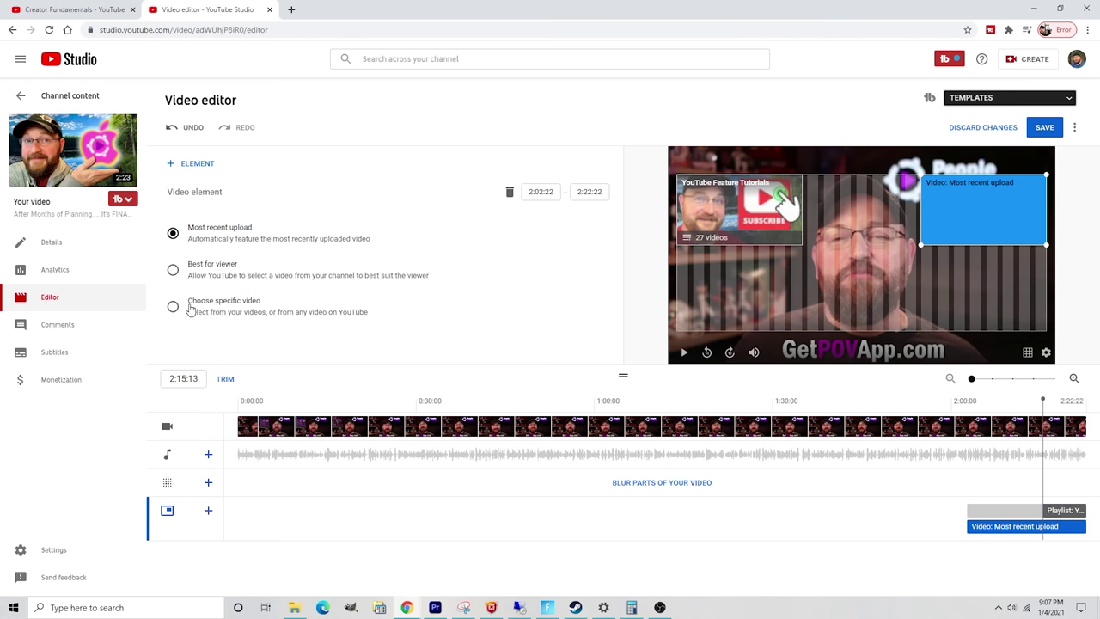
click(172, 271)
drag(1021, 211, 777, 296)
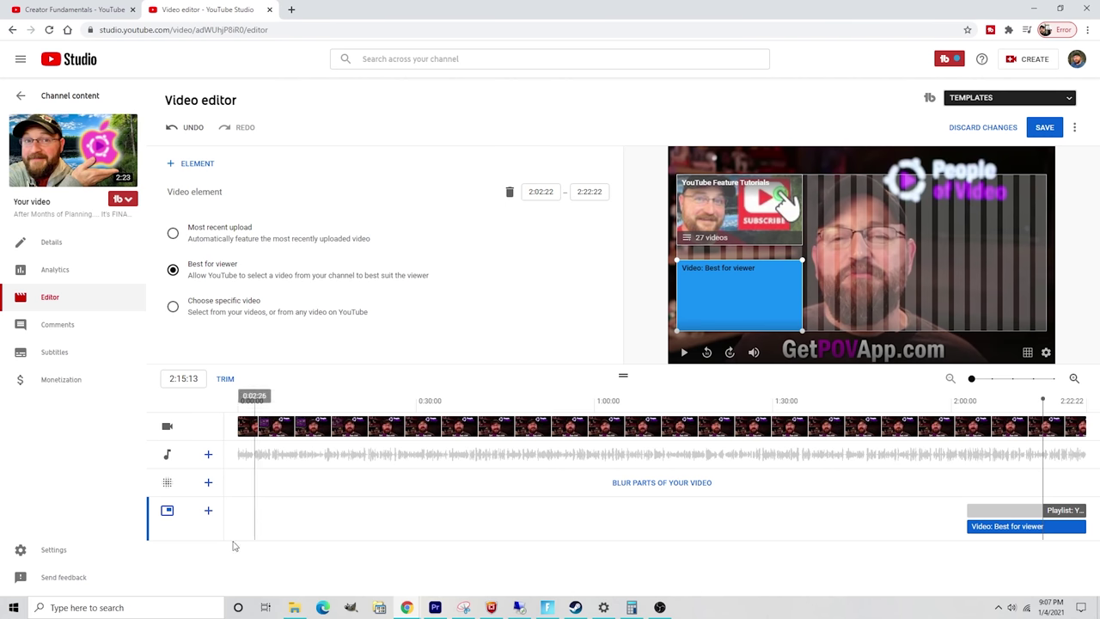
click(207, 511)
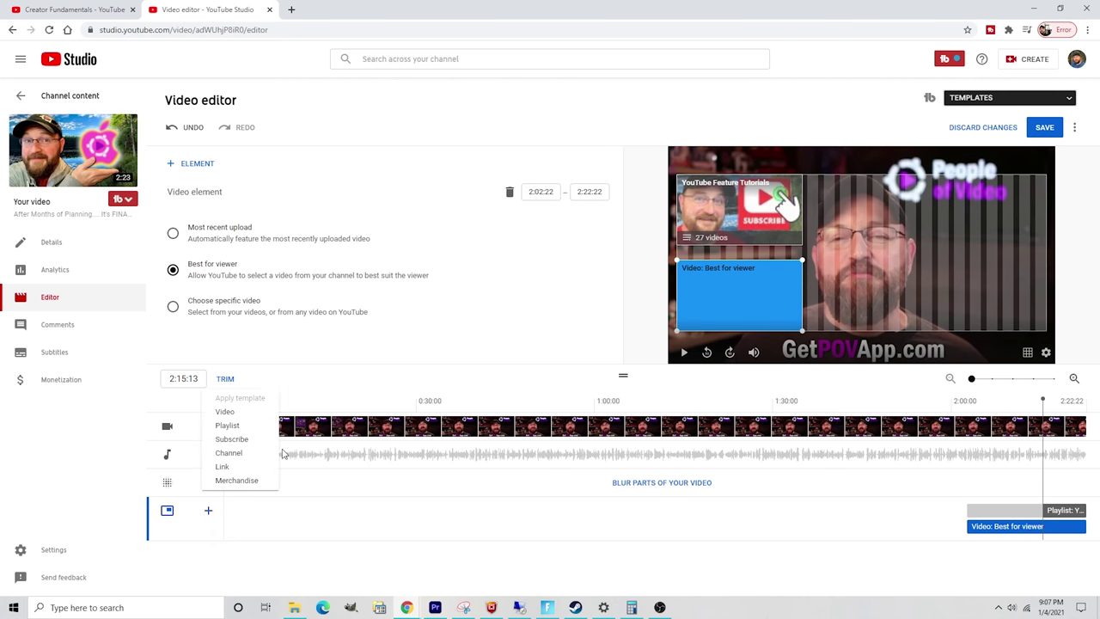
Add a Subscribe: Creator Fundamentals element to the end screen, running 2:02:22 to 2:22:22
click(251, 440)
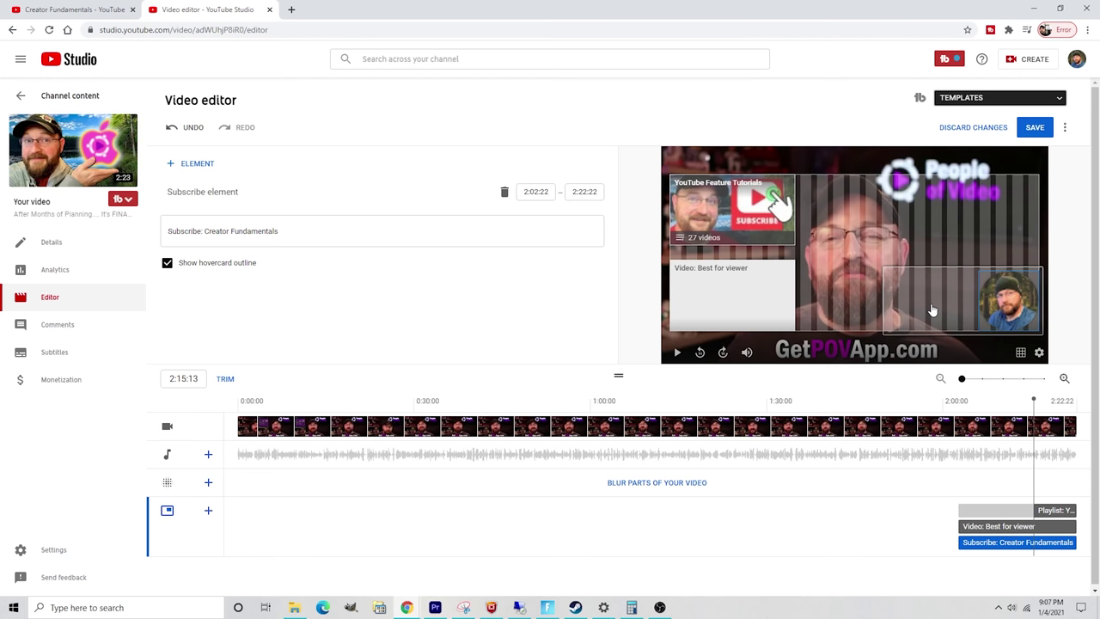
Delay the Best for viewer video and Subscribe elements to start at 2:15:13
mouse_move(960, 526)
mouse_down()
mouse_move(997, 526)
mouse_move(951, 528)
mouse_up()
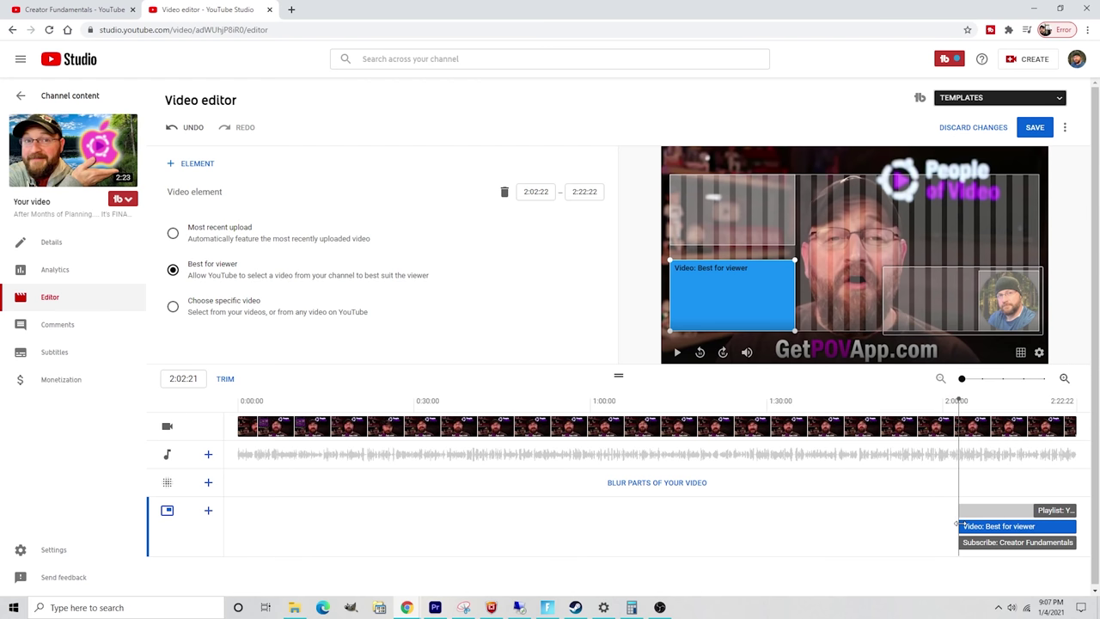
drag(960, 526, 1037, 530)
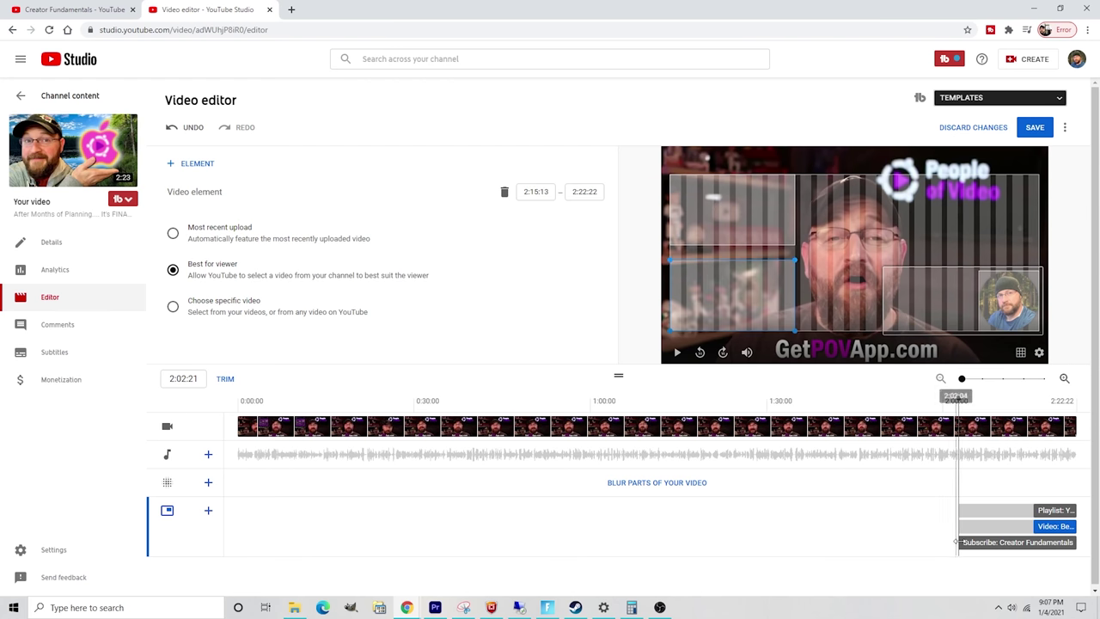
drag(960, 542, 1032, 541)
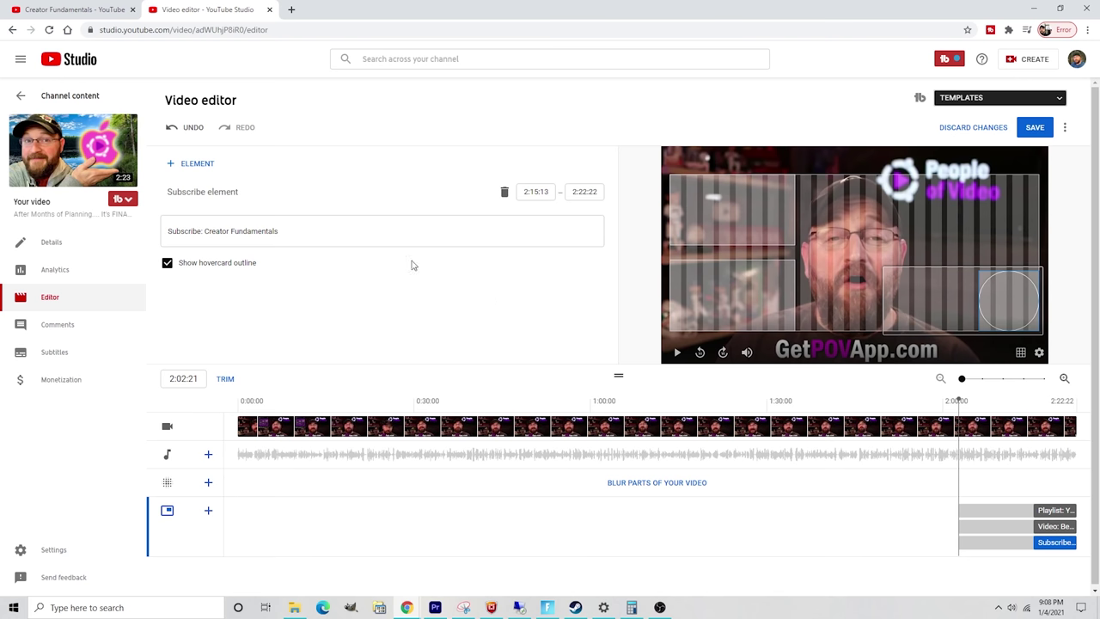
Delete the Subscribe element, keeping the playlist and video cards, and head back to channel content
click(997, 511)
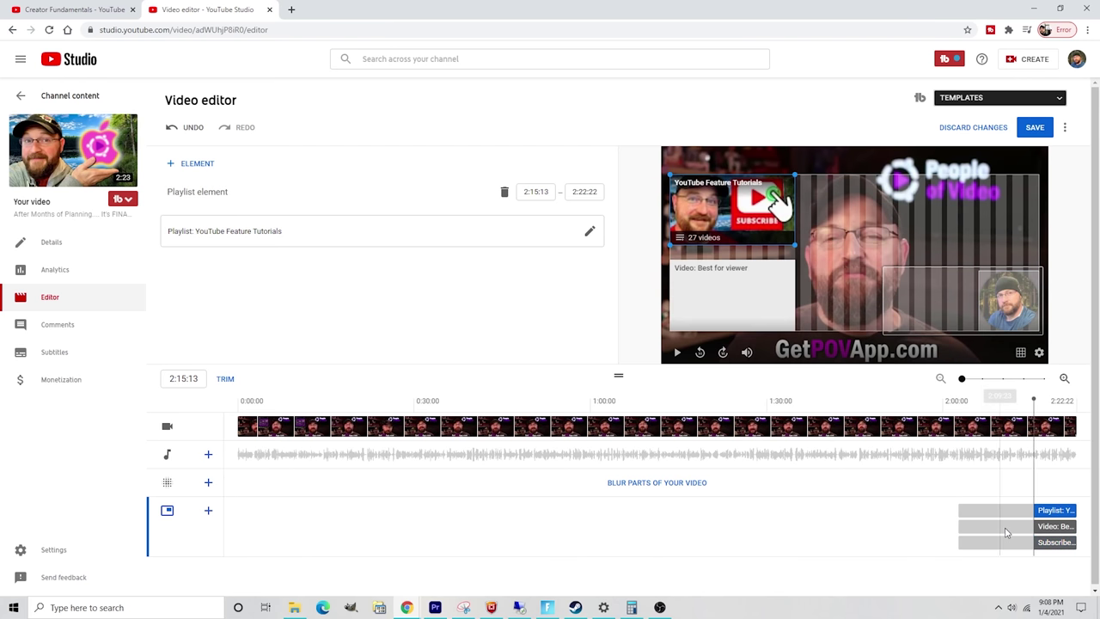
click(1059, 543)
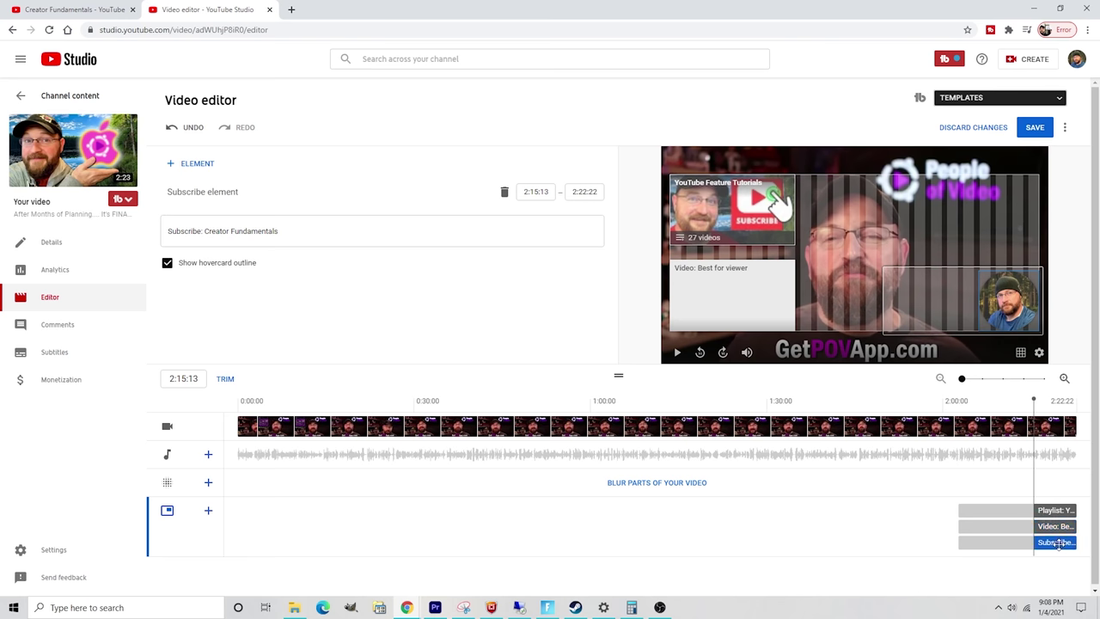
click(506, 194)
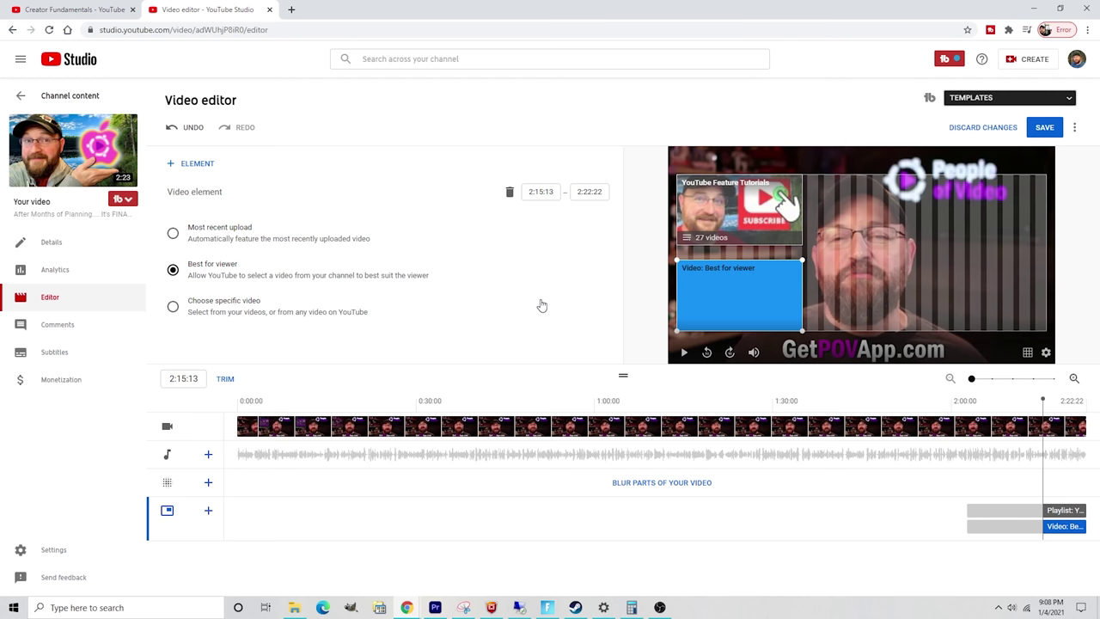
click(20, 97)
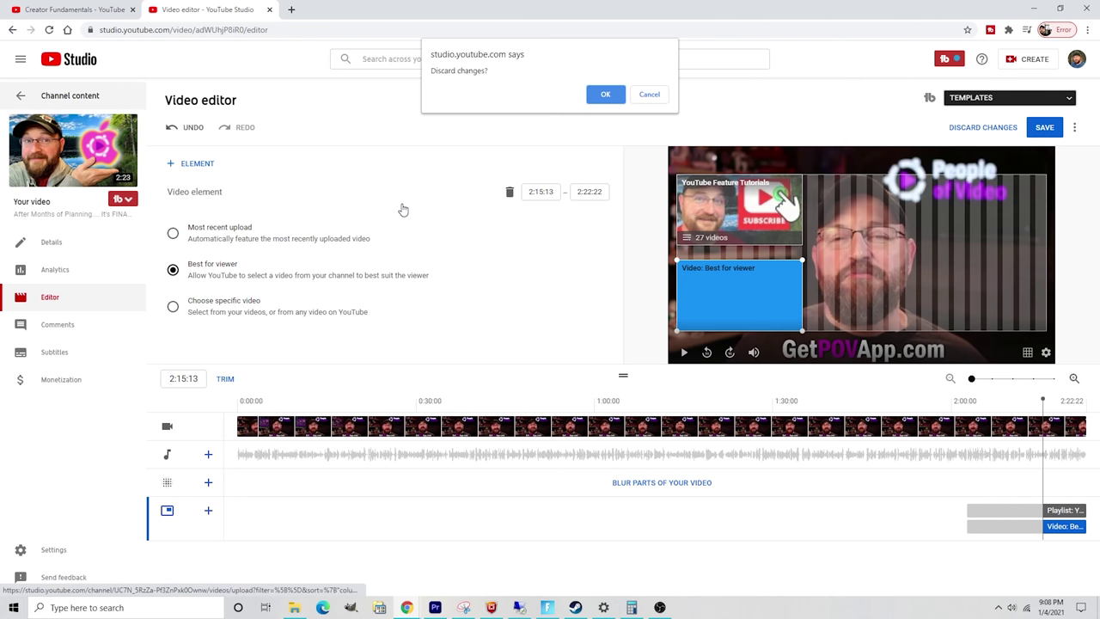
Confirm discarding the unsaved end-screen edits and open the Dec 29 upload's details page
click(605, 94)
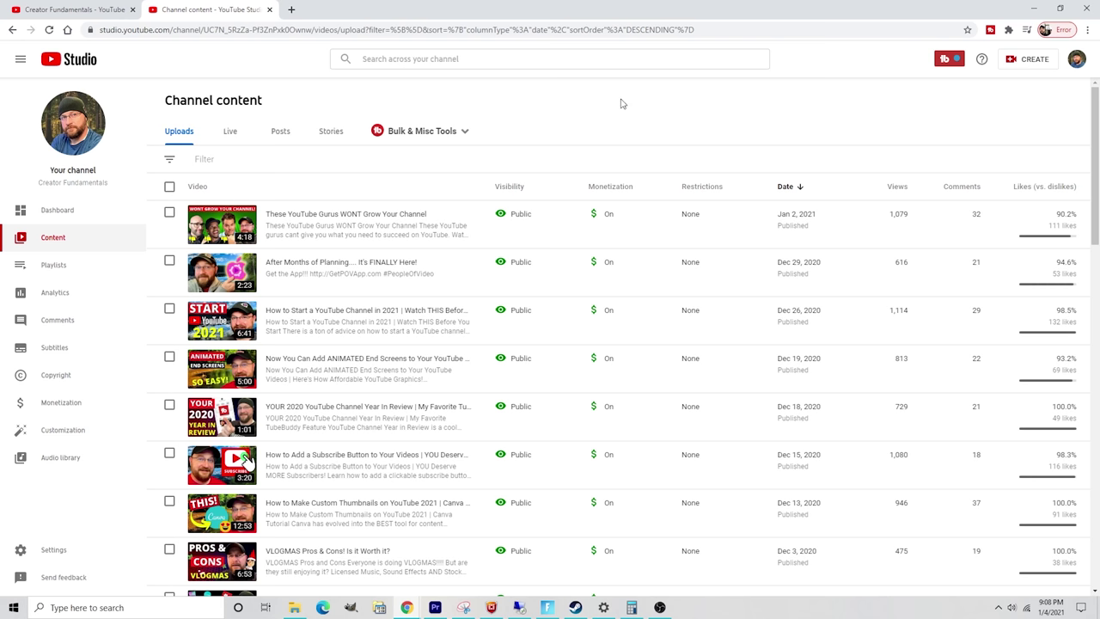
mouse_move(310, 295)
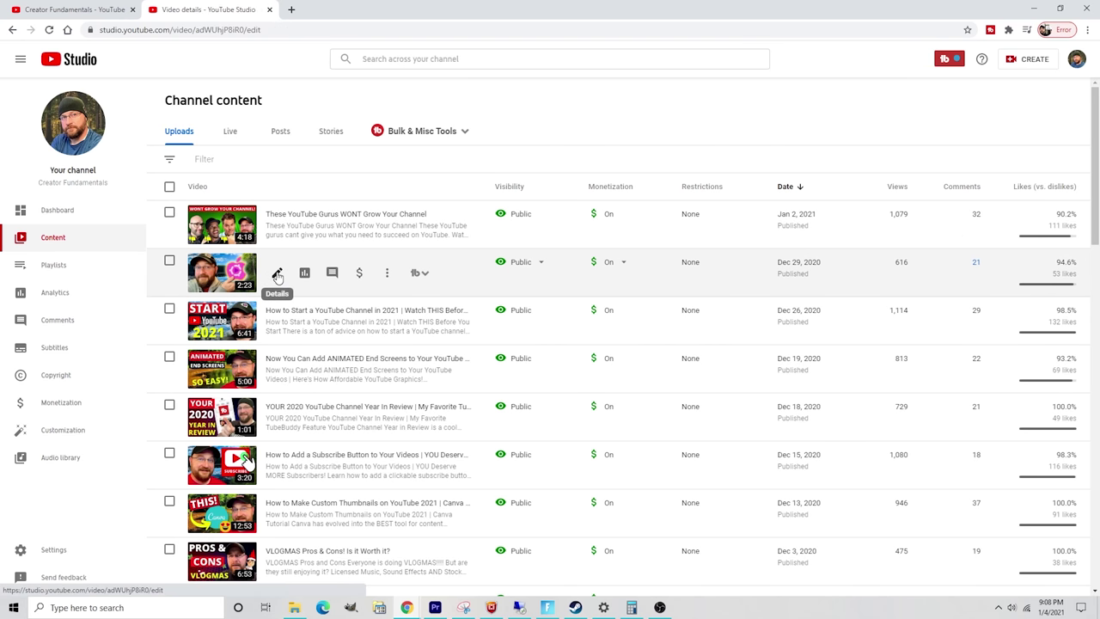
click(277, 275)
Open the editor for 'After Months of Planning.... It's FINALLY Here!' from its details page
click(57, 296)
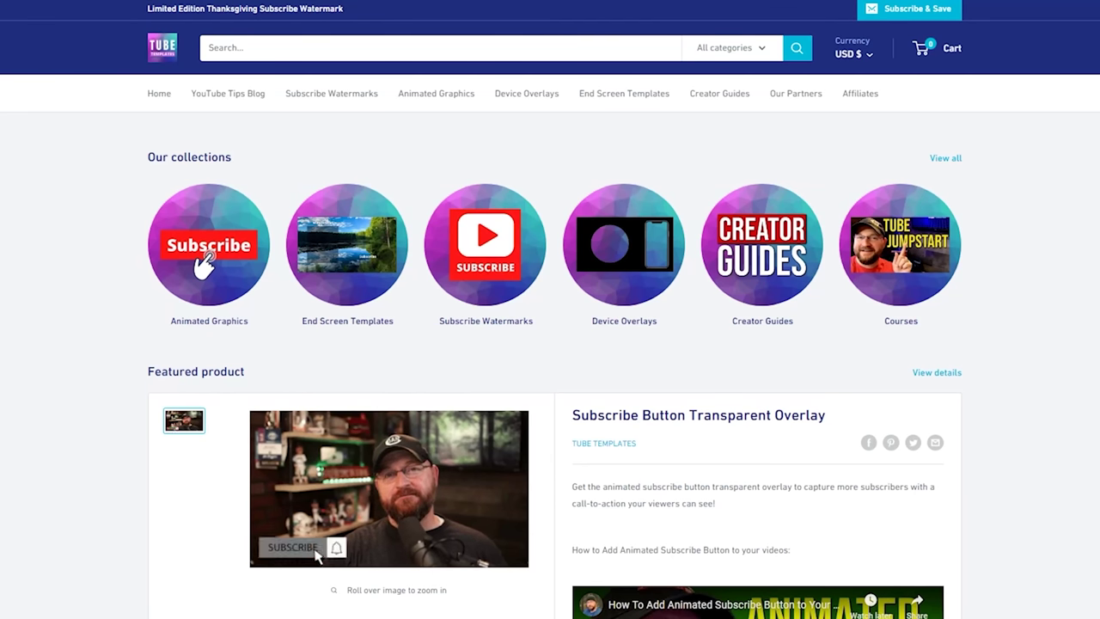
Scroll down the Tube Templates page to the $9.95 overlay price and holiday Subscribe Watermarks collection
scroll(551, 343, down, 2)
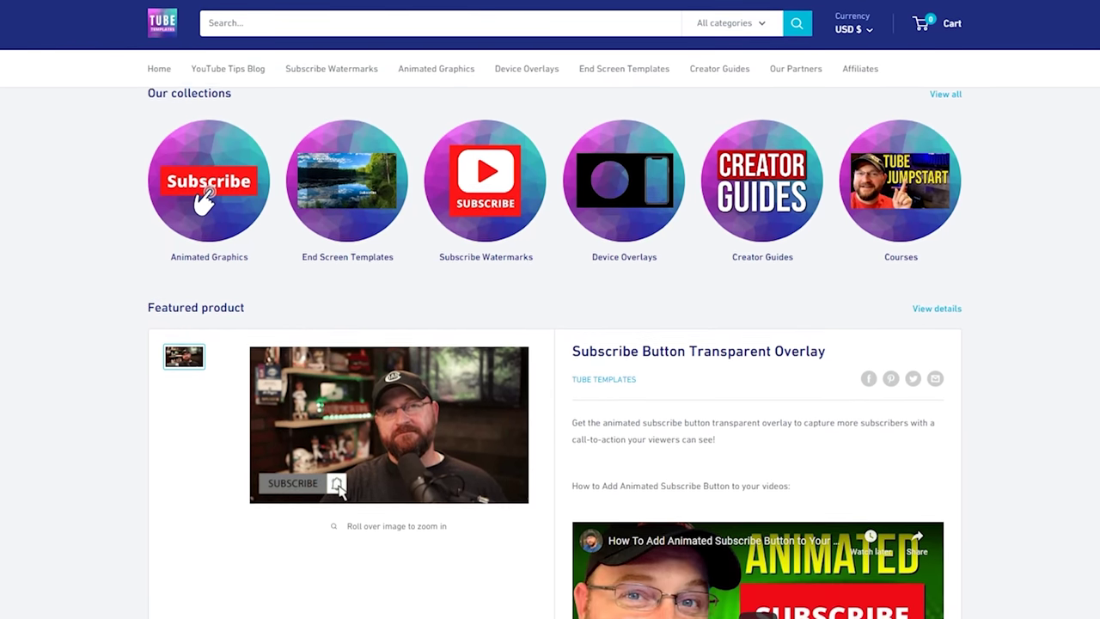
scroll(550, 344, down, 2)
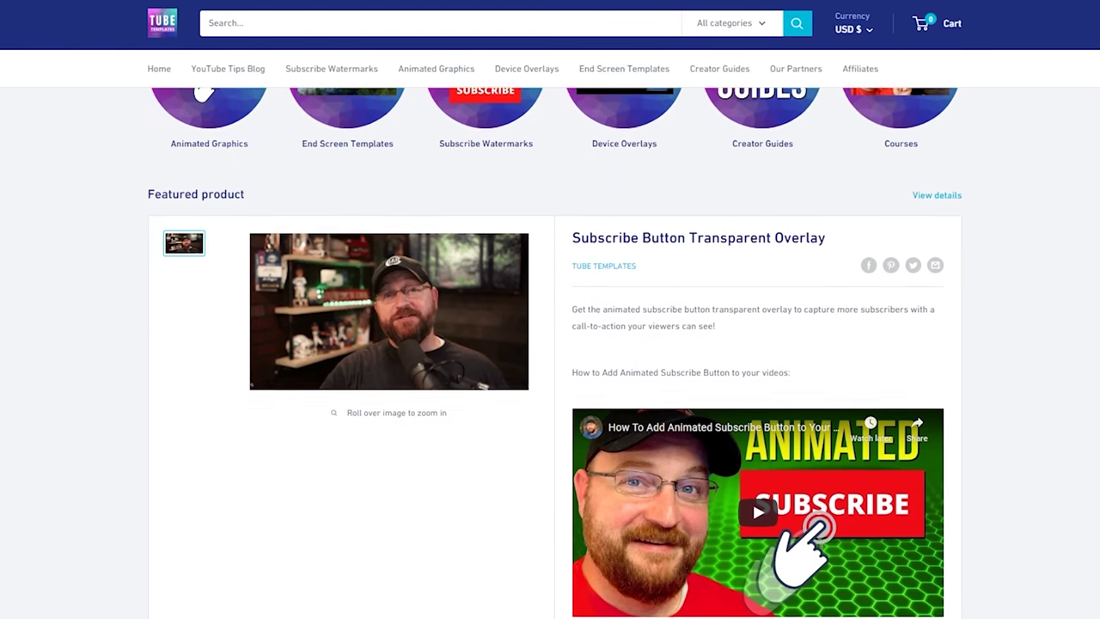
scroll(314, 204, down, 2)
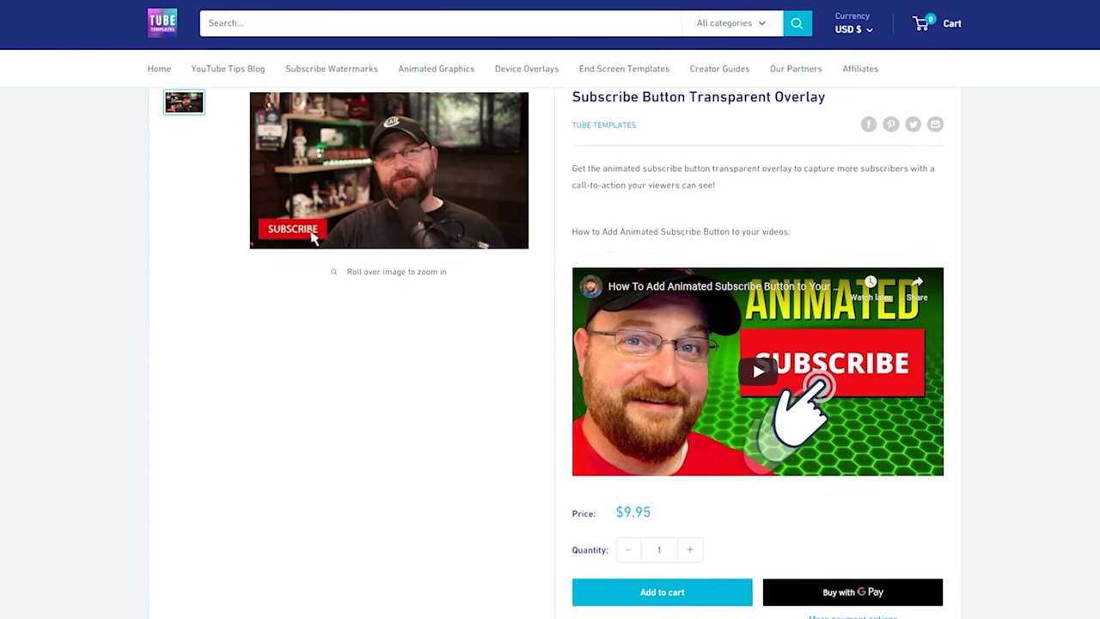
scroll(314, 205, down, 2)
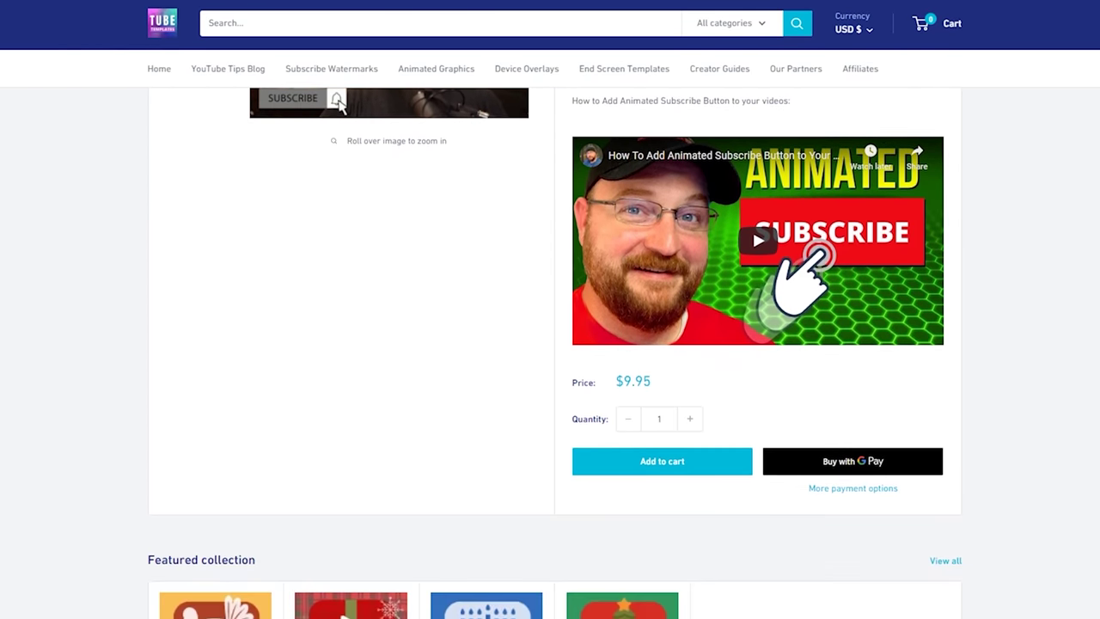
scroll(550, 344, down, 2)
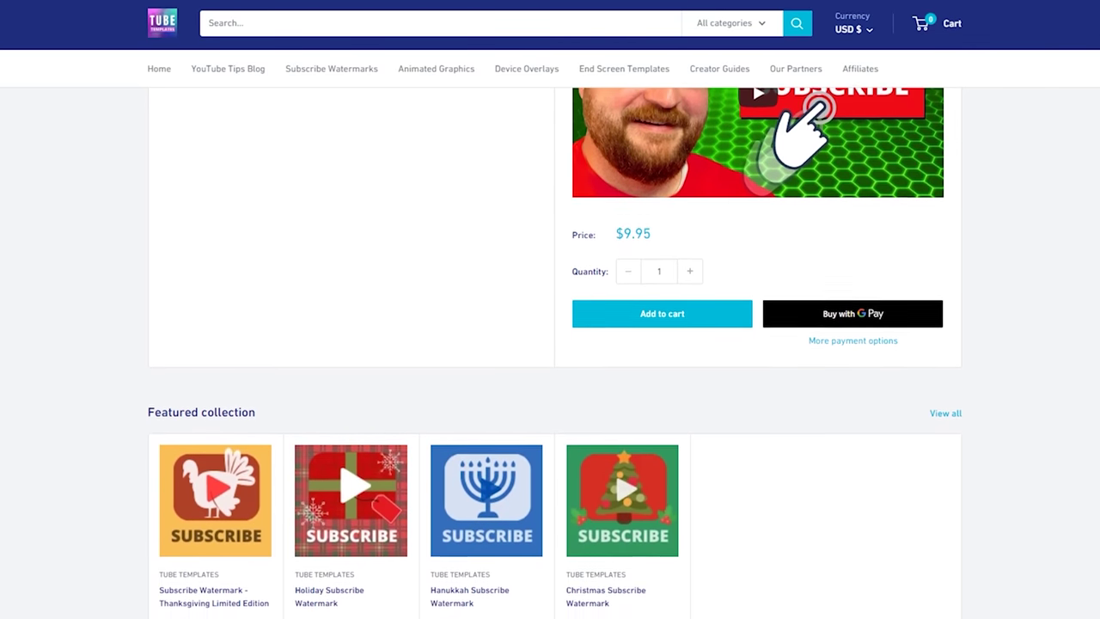